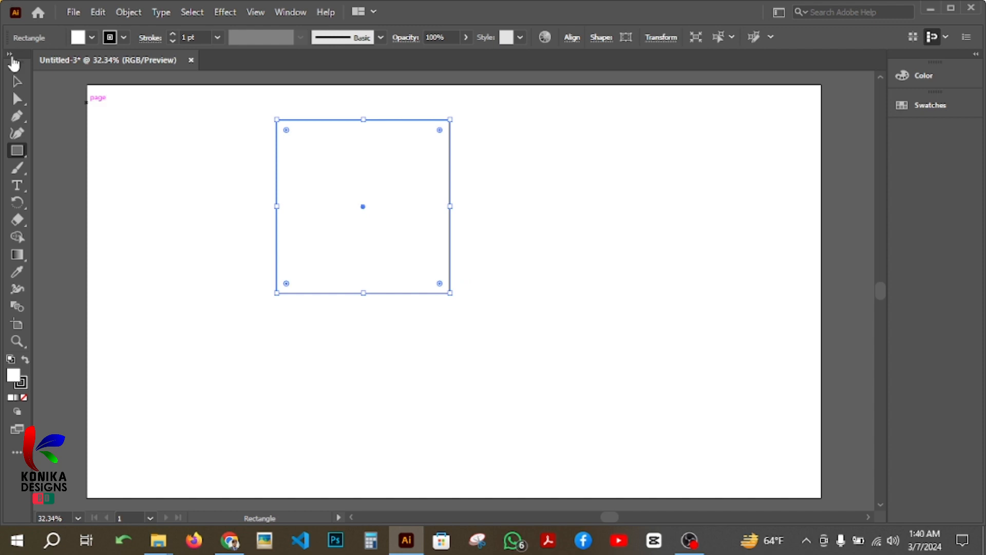
- Move the square closer to the middle of the artboard and fill it with dark green (#006837)
{"action": "left_click", "coordinate": [17, 80]}
{"action": "left_click_drag", "start_coordinate": [362, 205], "coordinate": [423, 283]}
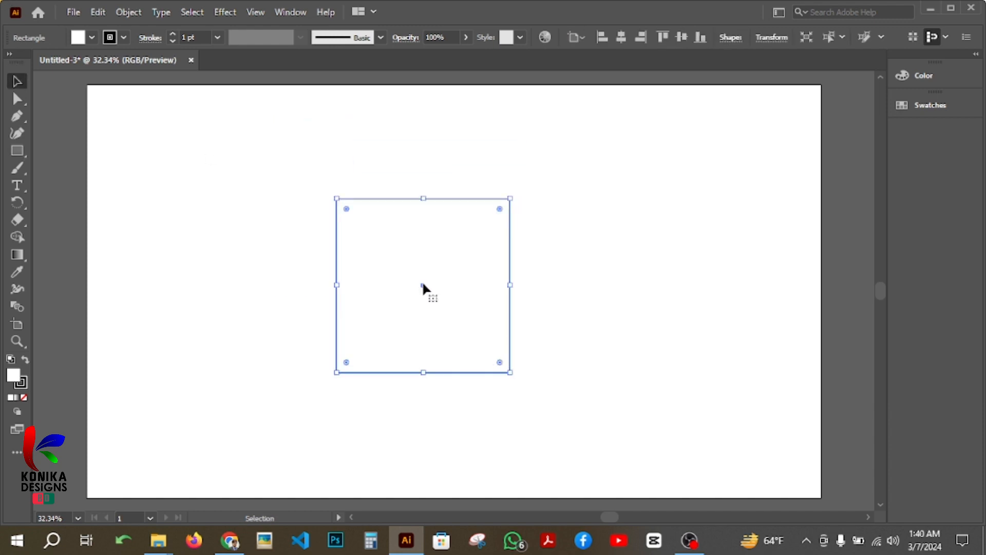
{"action": "left_click", "coordinate": [933, 105]}
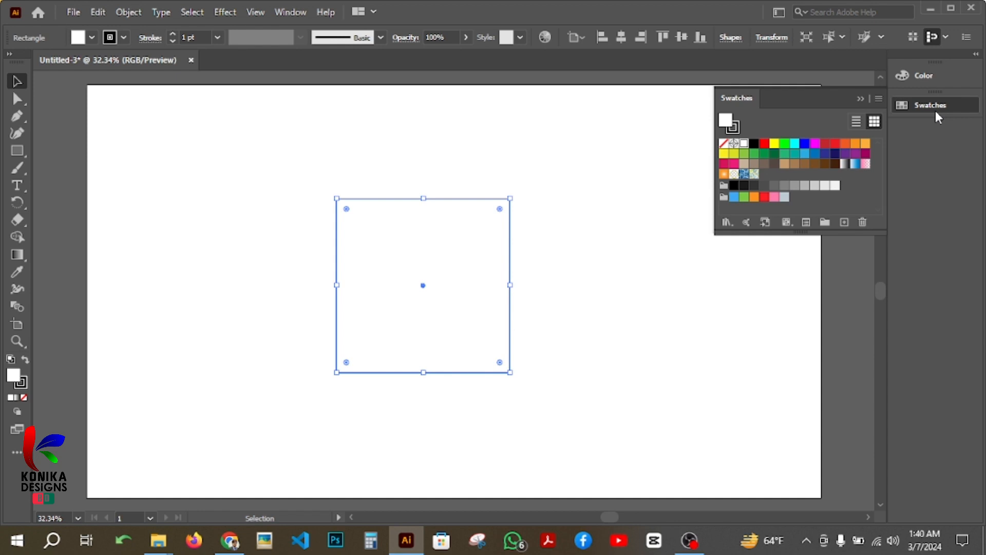
{"action": "left_click", "coordinate": [774, 153]}
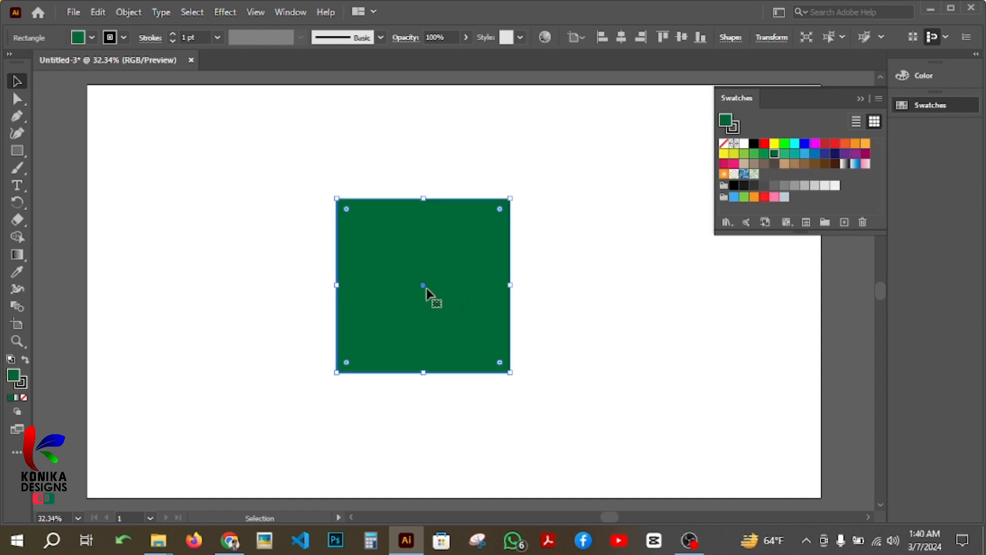
- Remove the square's stroke and shift it about 72 px to the right and 42 px down
{"action": "left_click", "coordinate": [21, 384]}
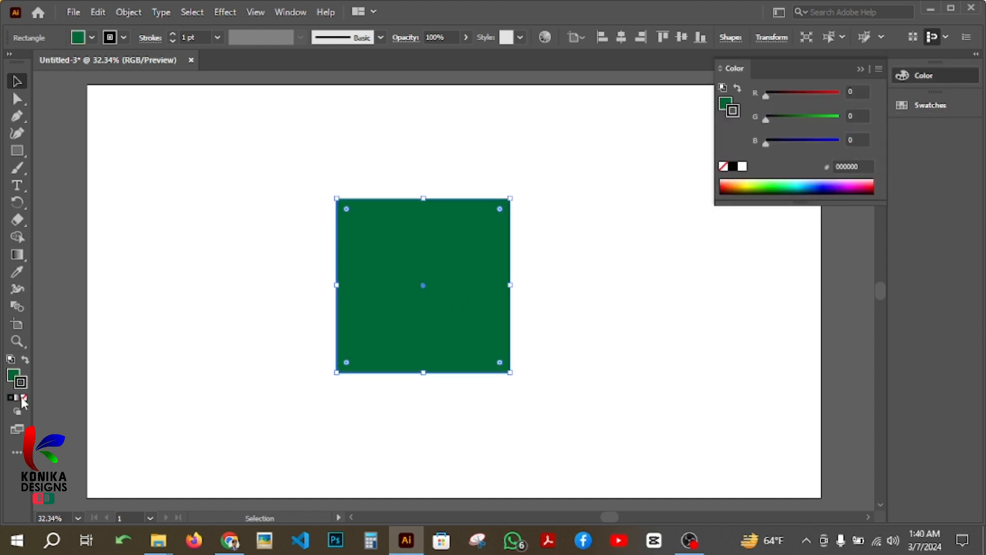
{"action": "left_click", "coordinate": [22, 399]}
{"action": "mouse_move", "coordinate": [441, 303]}
{"action": "left_mouse_down"}
{"action": "mouse_move", "coordinate": [475, 308]}
{"action": "mouse_move", "coordinate": [468, 317]}
{"action": "left_mouse_up"}
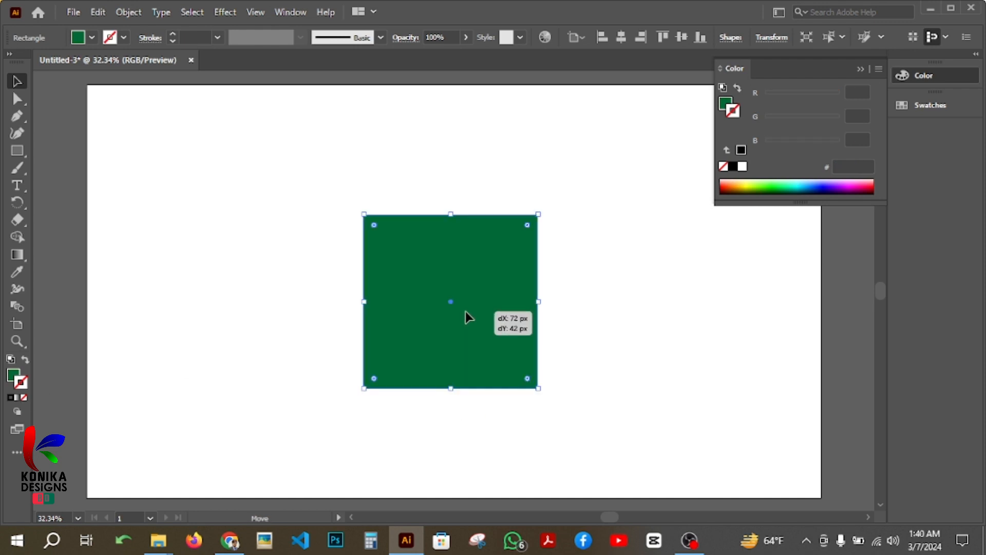
{"action": "left_click", "coordinate": [861, 69]}
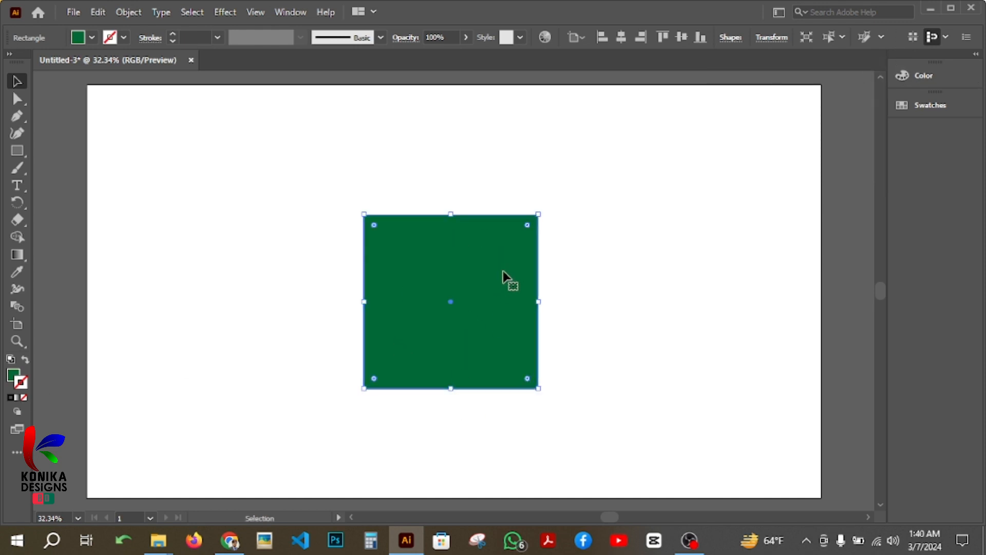
{"action": "left_click", "coordinate": [562, 287]}
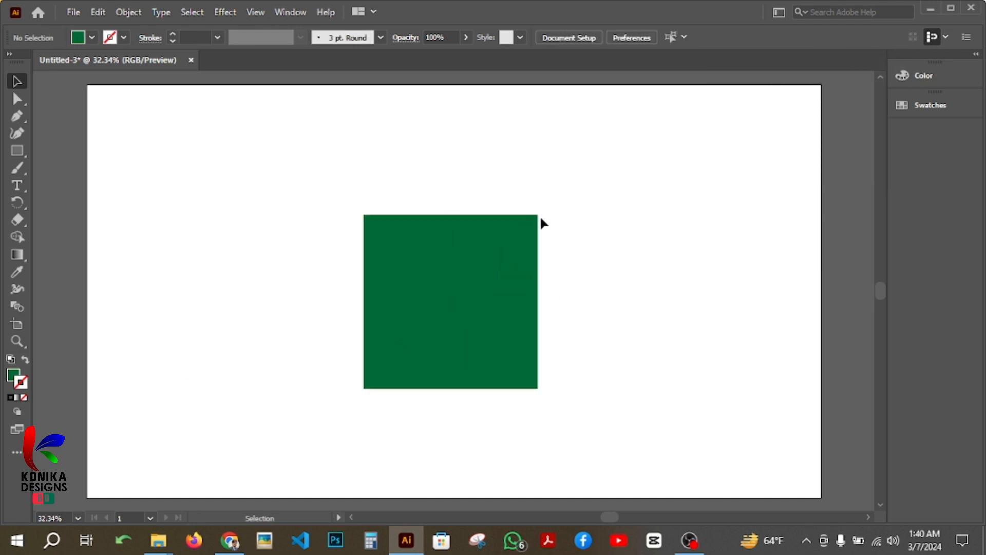
- Select the square's two right corner anchors and nudge them upward to slant it into a parallelogram
{"action": "left_click", "coordinate": [16, 100]}
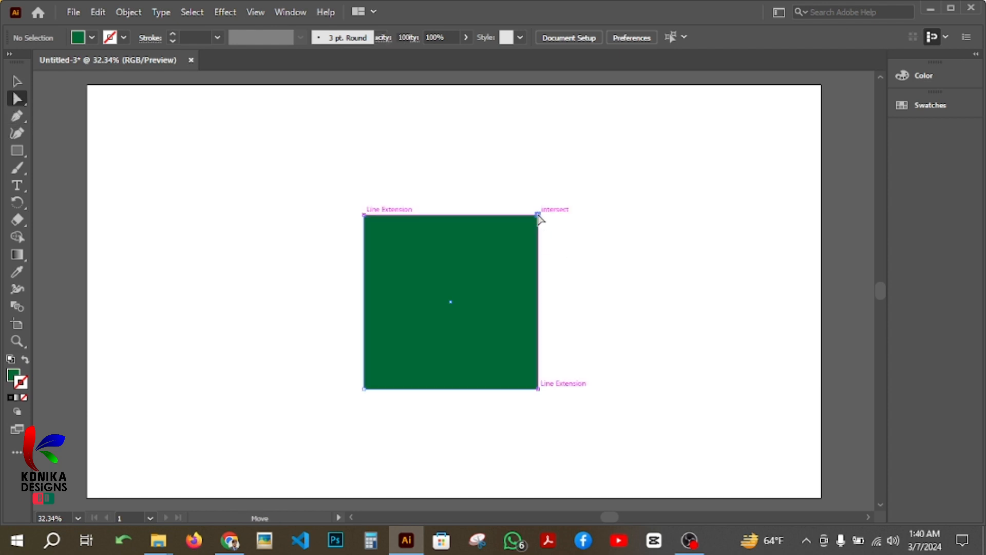
{"action": "left_click", "coordinate": [537, 215]}
{"action": "left_click", "coordinate": [537, 389], "text": "shift"}
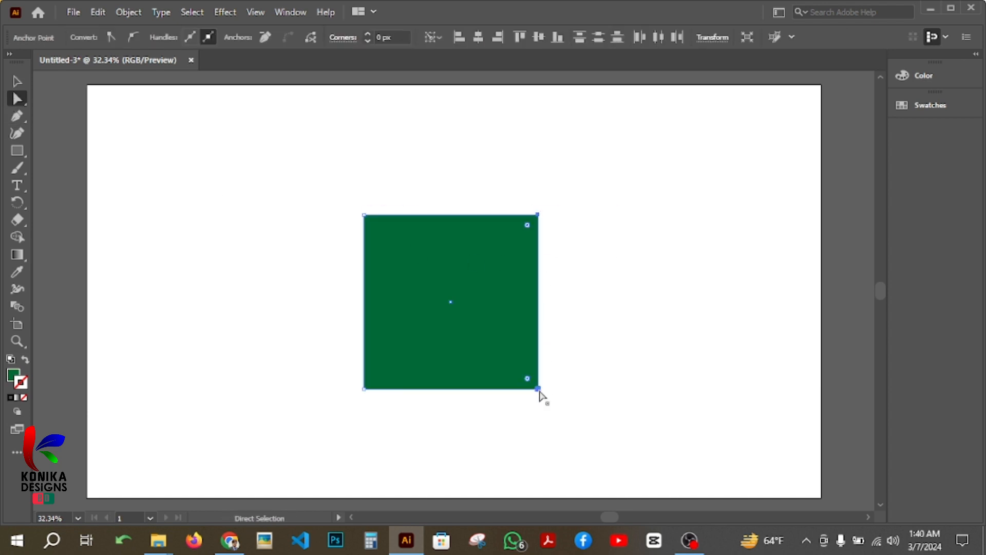
{"action": "key", "text": "Up"}
{"action": "key", "text": "Up"}
{"action": "key", "text": "Up"}
{"action": "key", "text": "Up"}
{"action": "key", "text": "Up"}
{"action": "key", "text": "Up"}
{"action": "key", "text": "Up"}
{"action": "key", "text": "Up"}
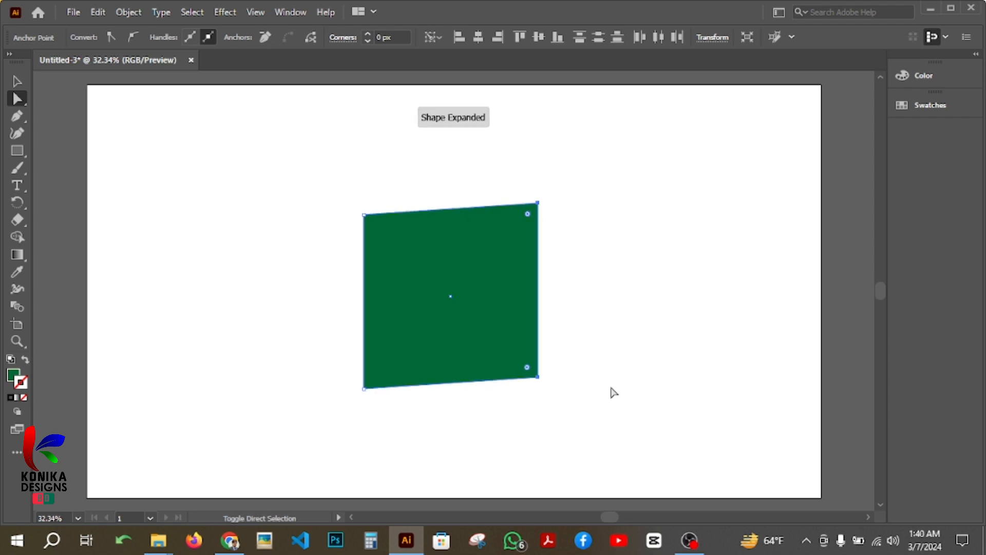
{"action": "key", "text": "Up"}
{"action": "key", "text": "Up"}
{"action": "key", "text": "Up"}
{"action": "key", "text": "Up"}
{"action": "key", "text": "Up"}
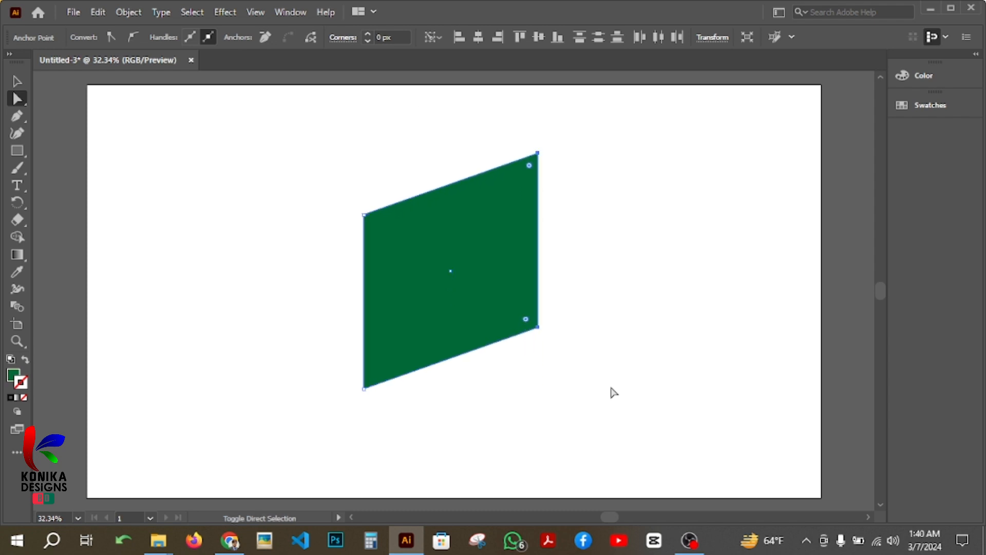
- Nudge the two right anchors inward and slightly down to narrow the parallelogram and soften its slant
{"action": "key", "text": "Left"}
{"action": "key", "text": "Left"}
{"action": "key", "text": "Left"}
{"action": "key", "text": "Left"}
{"action": "key", "text": "Left"}
{"action": "key", "text": "Left"}
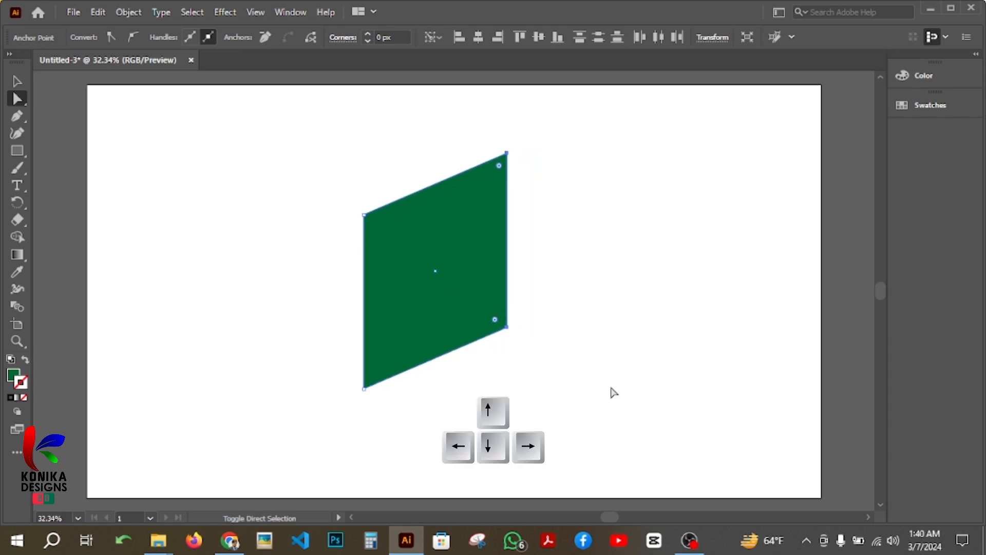
{"action": "key", "text": "Up"}
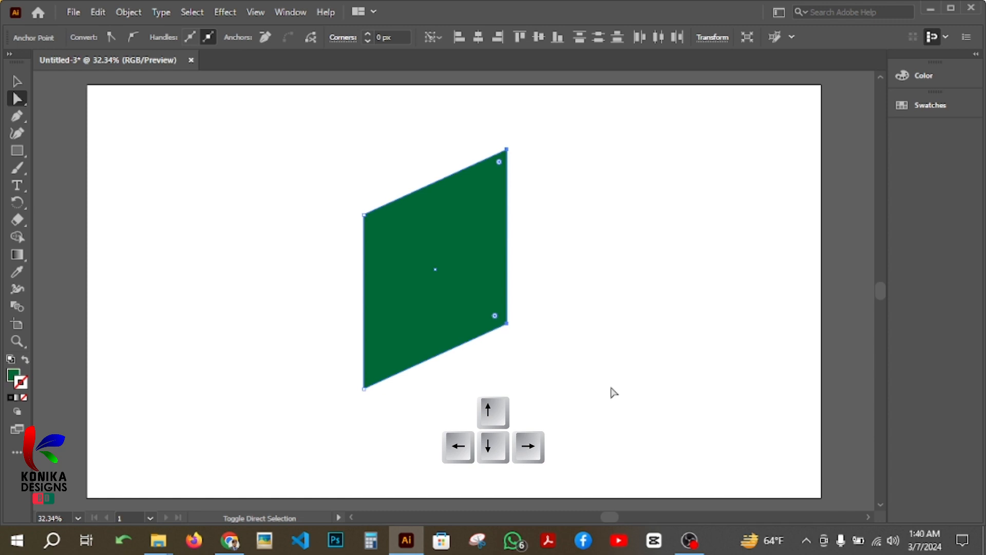
{"action": "key", "text": "Down"}
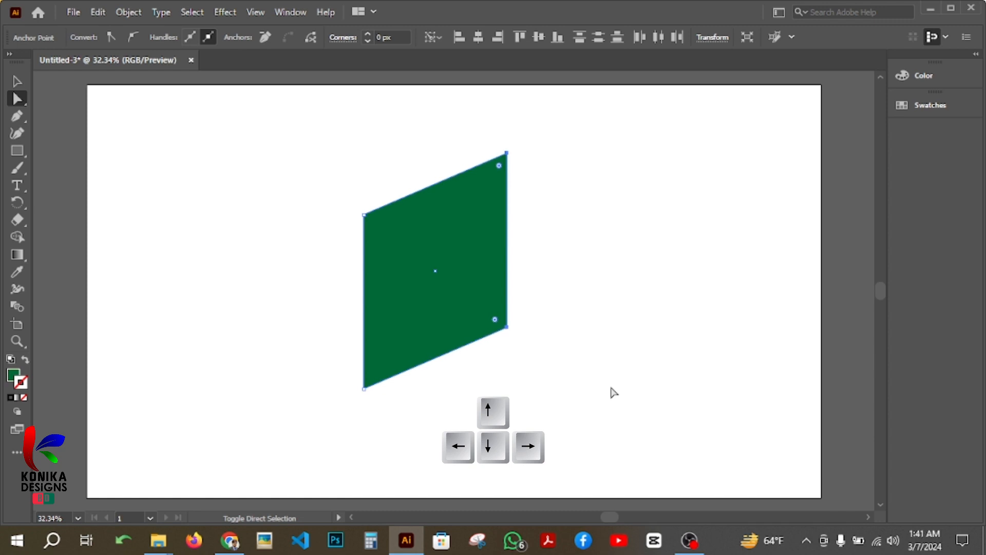
{"action": "key", "text": "Left"}
{"action": "key", "text": "Right"}
{"action": "key", "text": "Right"}
{"action": "key", "text": "Left"}
{"action": "key", "text": "Left"}
{"action": "key", "text": "Left"}
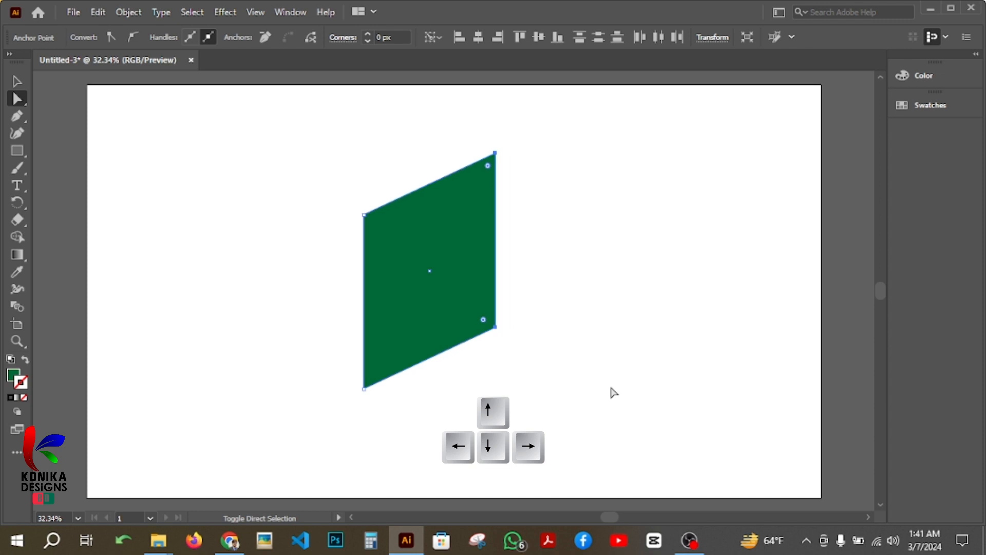
{"action": "key", "text": "Right"}
{"action": "key", "text": "Right"}
{"action": "key", "text": "Left"}
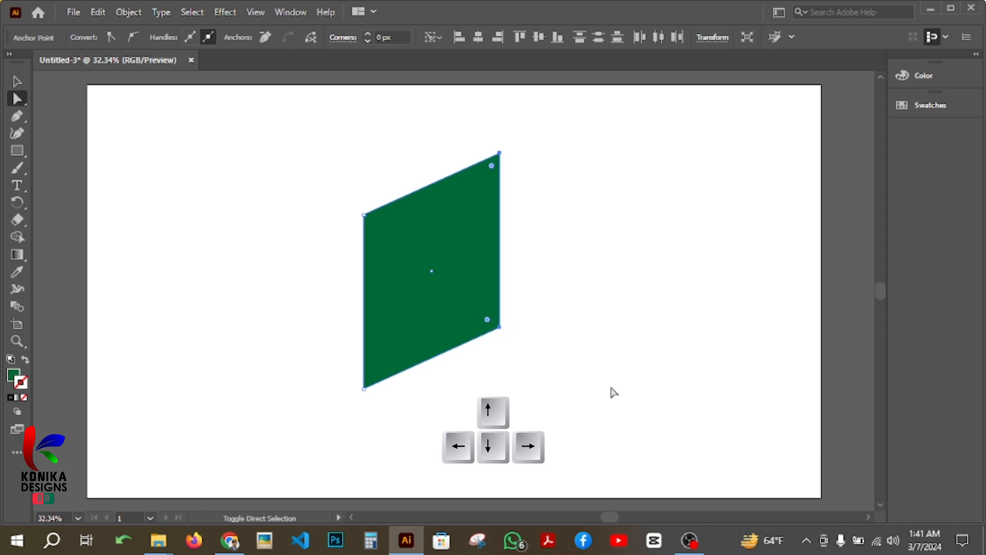
{"action": "key", "text": "Down"}
{"action": "key", "text": "Down"}
{"action": "key", "text": "Down"}
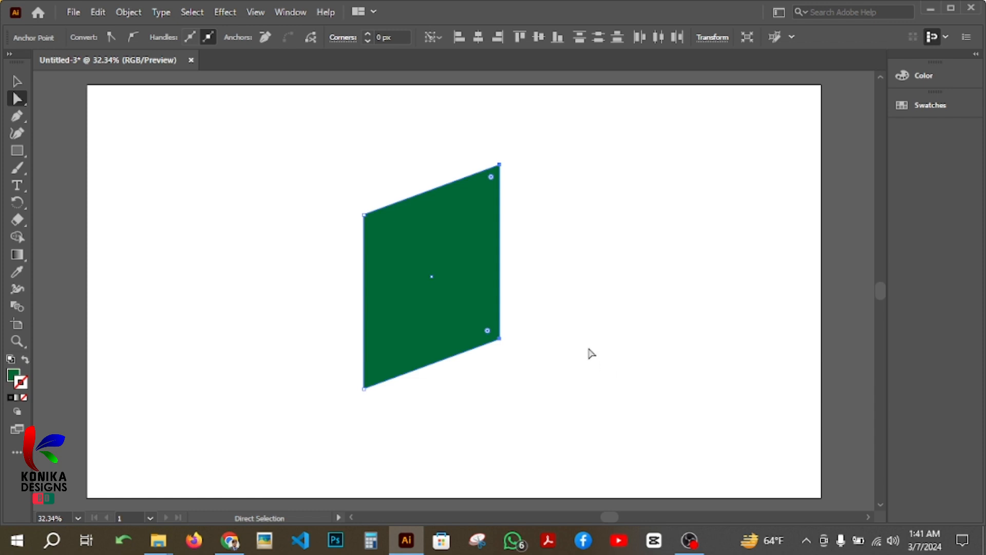
- Move the parallelogram to the right and place a duplicate of it on the left side of the artboard
{"action": "left_click", "coordinate": [18, 83]}
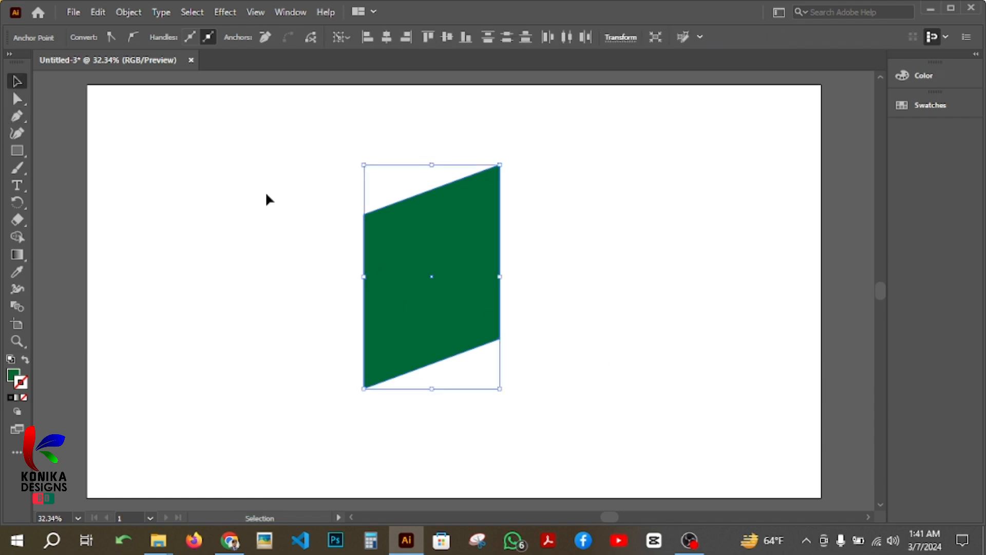
{"action": "left_click_drag", "start_coordinate": [424, 268], "coordinate": [525, 283]}
{"action": "left_click_drag", "start_coordinate": [528, 284], "coordinate": [342, 350]}
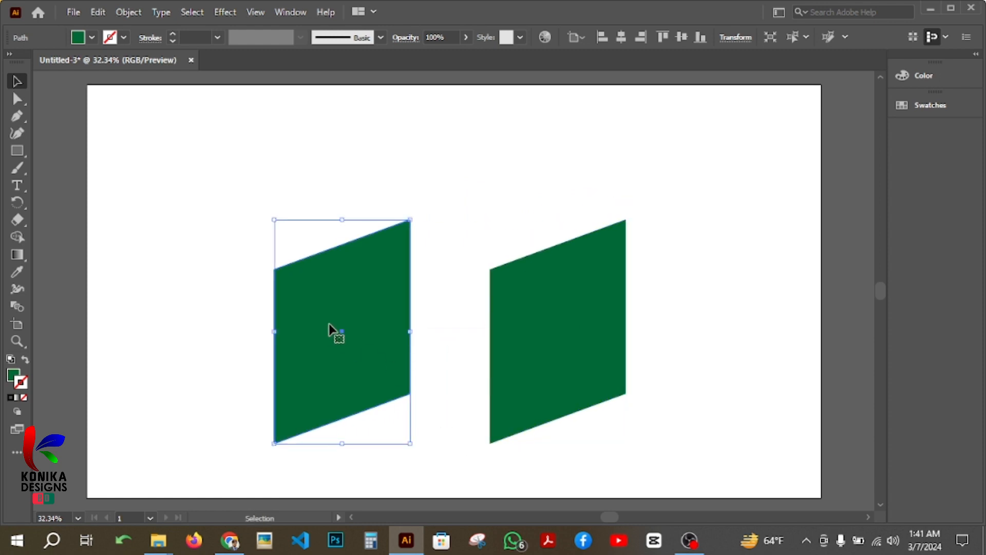
{"action": "left_click_drag", "start_coordinate": [354, 293], "coordinate": [369, 279]}
- Reflect the left copy across the vertical axis and join it edge to edge with the right parallelogram
{"action": "right_click", "coordinate": [360, 289]}
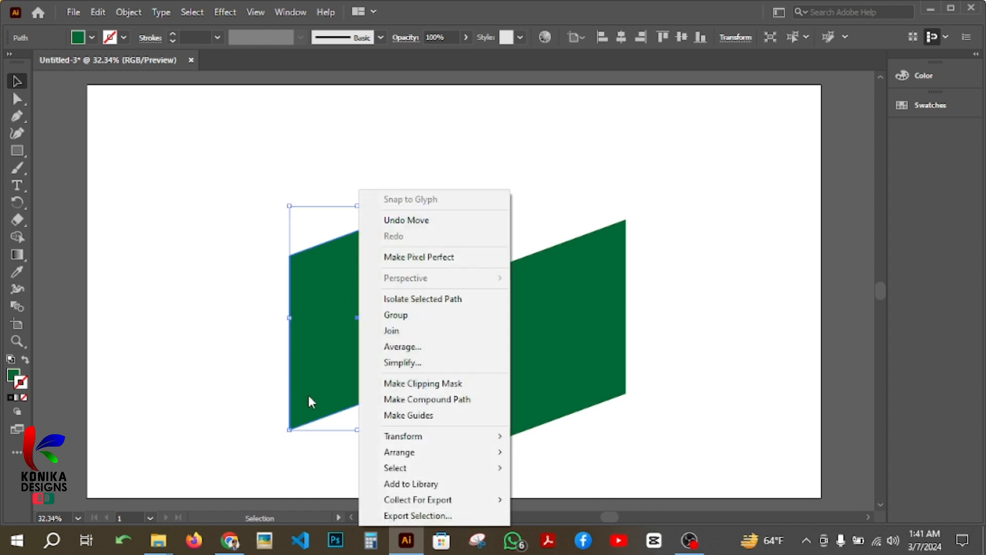
{"action": "mouse_move", "coordinate": [439, 437]}
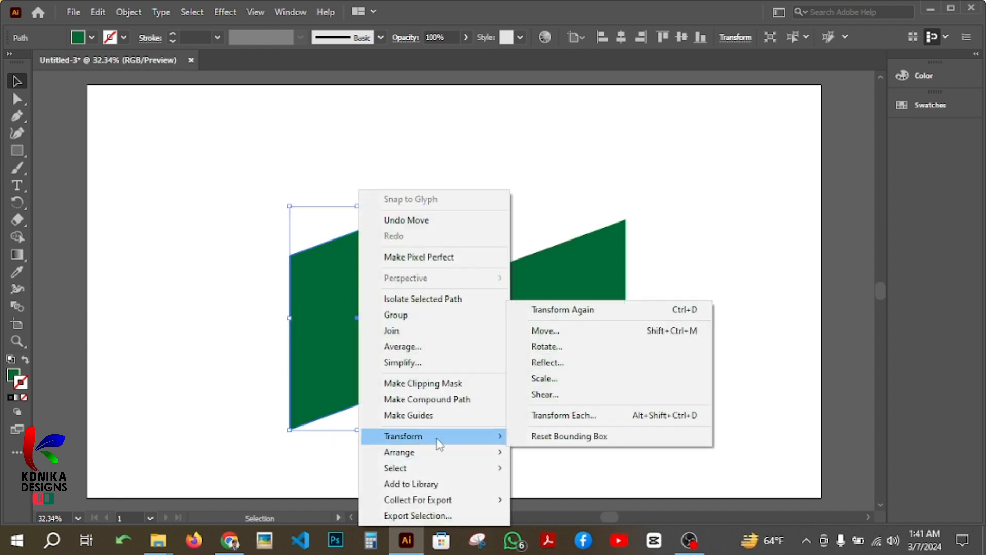
{"action": "left_click", "coordinate": [587, 365]}
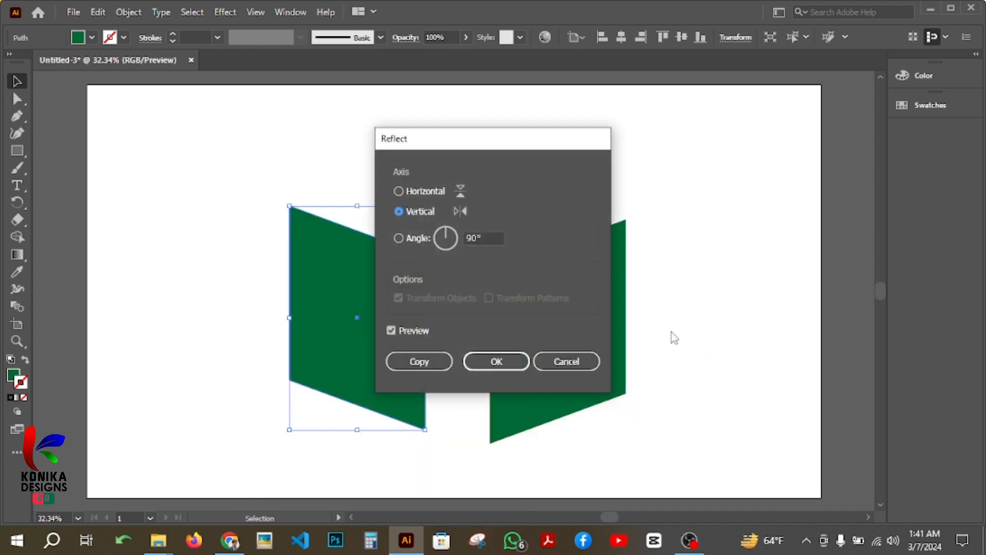
{"action": "left_click_drag", "start_coordinate": [477, 150], "coordinate": [703, 141]}
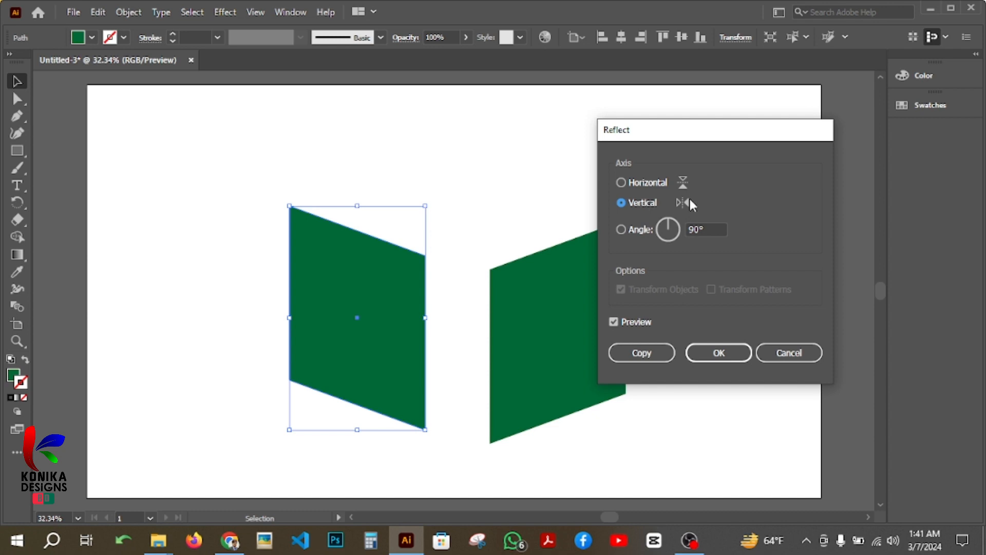
{"action": "left_click", "coordinate": [613, 322]}
{"action": "left_click", "coordinate": [613, 322]}
{"action": "left_click", "coordinate": [719, 353]}
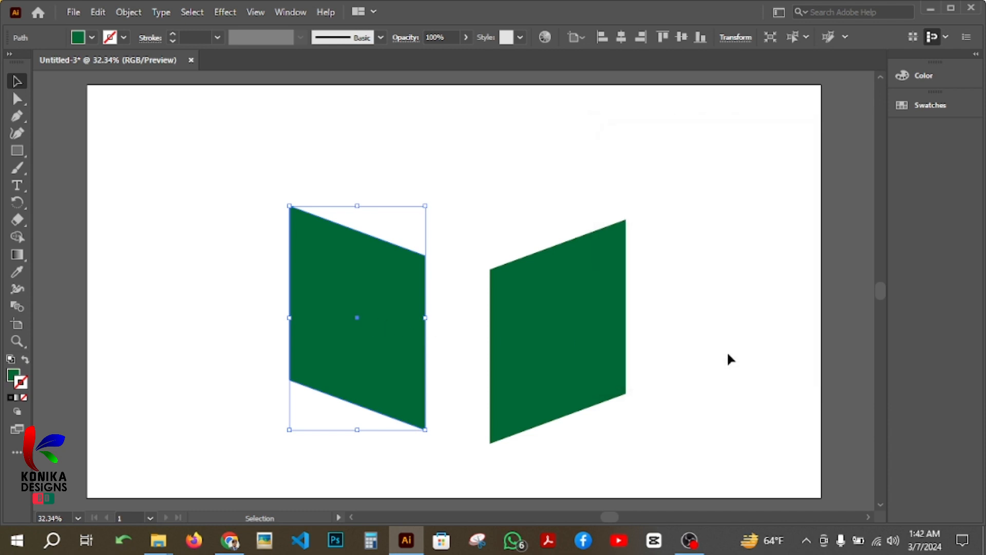
{"action": "left_click_drag", "start_coordinate": [411, 316], "coordinate": [458, 319]}
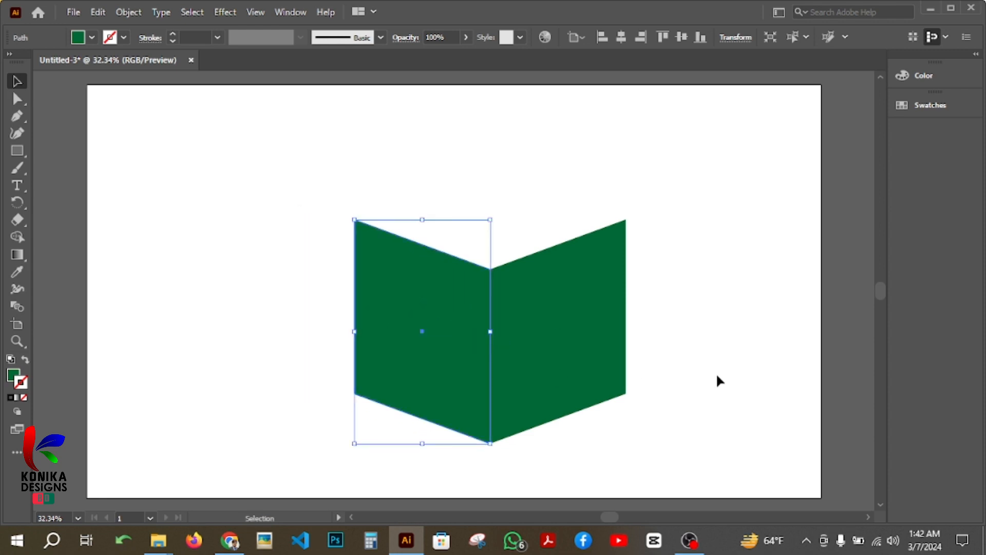
- Fill the left face with a lighter green, keeping its stroke set to none
{"action": "left_click", "coordinate": [927, 104]}
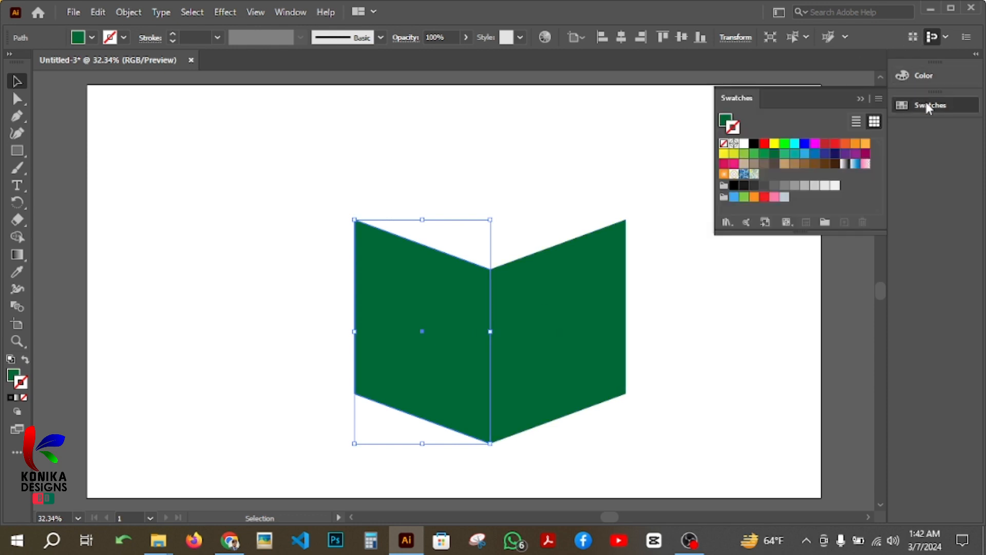
{"action": "left_click", "coordinate": [765, 154]}
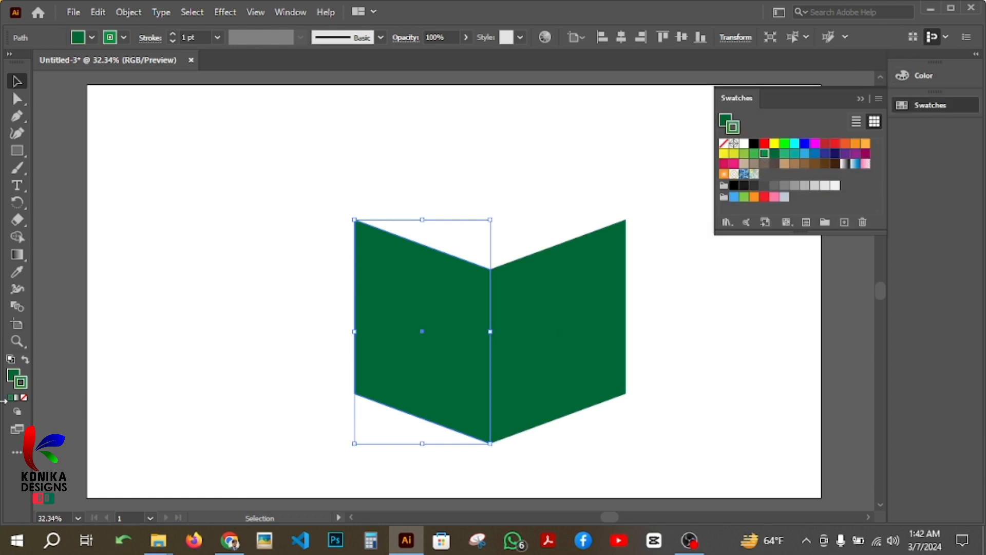
{"action": "left_click", "coordinate": [24, 398]}
{"action": "left_click", "coordinate": [12, 376]}
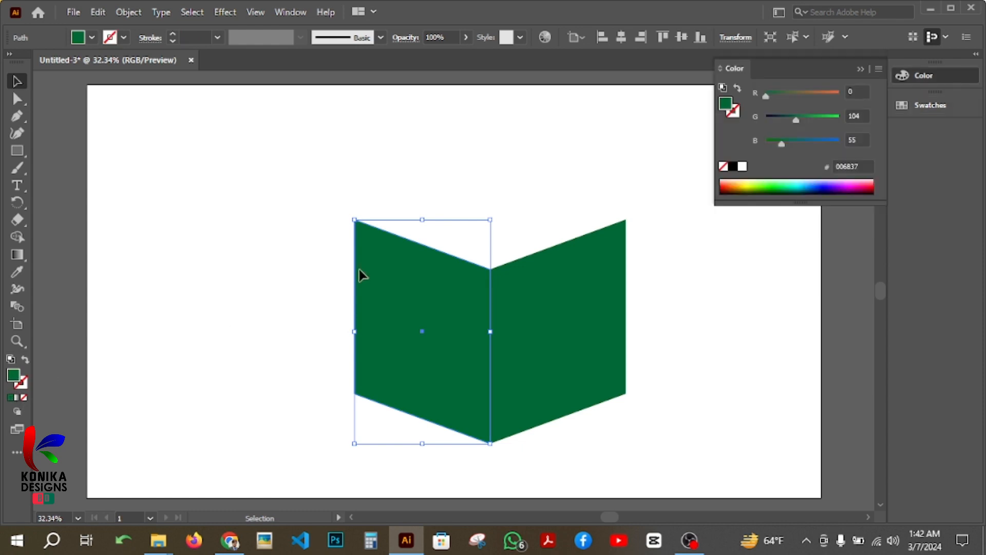
{"action": "left_click", "coordinate": [919, 105]}
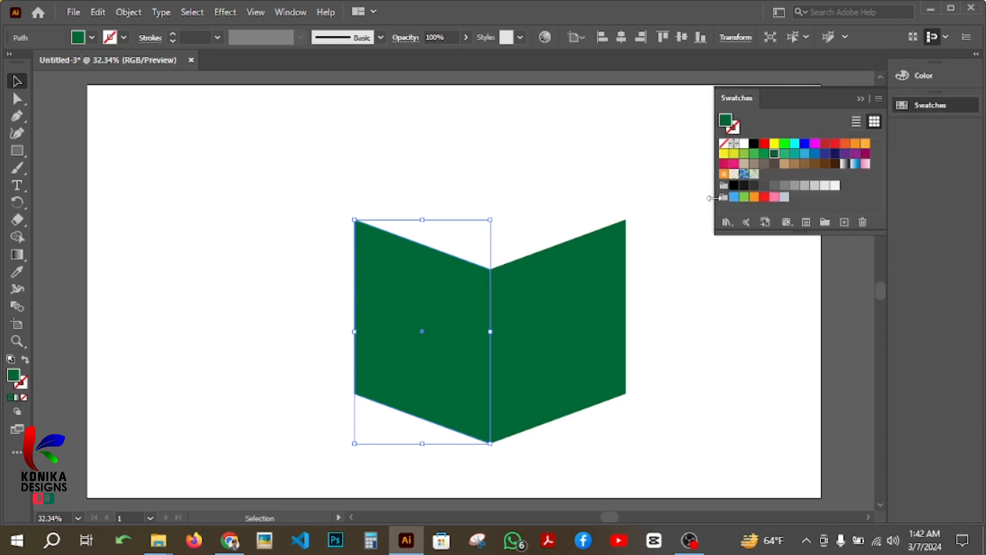
{"action": "left_click", "coordinate": [764, 154]}
{"action": "left_click", "coordinate": [683, 347]}
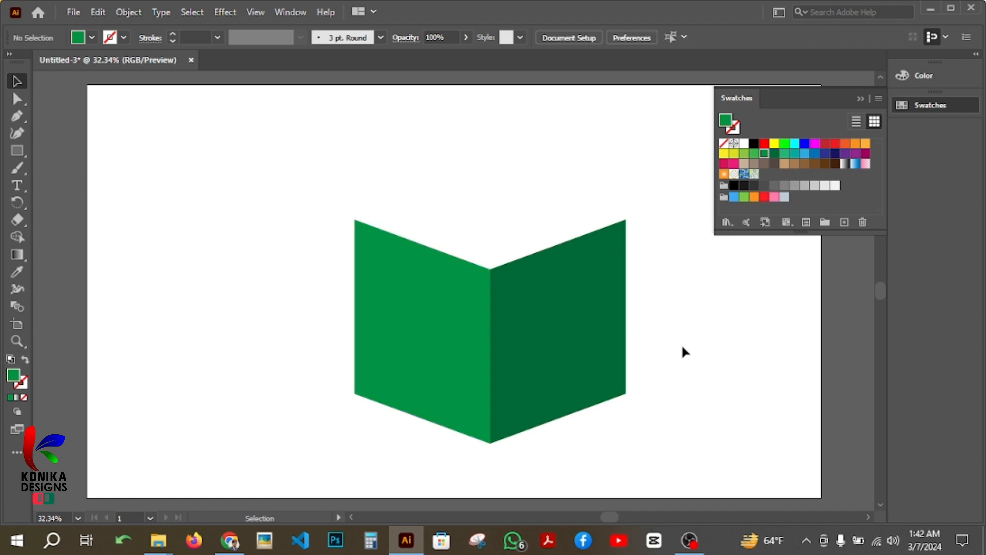
- Select both green faces and move them together to the left on the artboard
{"action": "left_click_drag", "start_coordinate": [601, 434], "coordinate": [341, 350]}
{"action": "left_click_drag", "start_coordinate": [488, 348], "coordinate": [414, 341]}
{"action": "left_click_drag", "start_coordinate": [421, 307], "coordinate": [456, 333]}
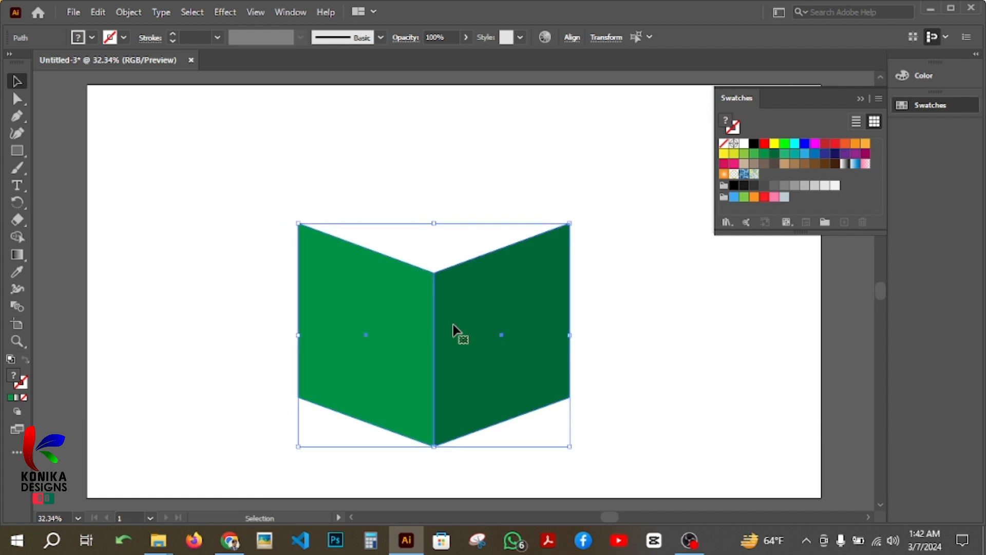
{"action": "left_click", "coordinate": [477, 196]}
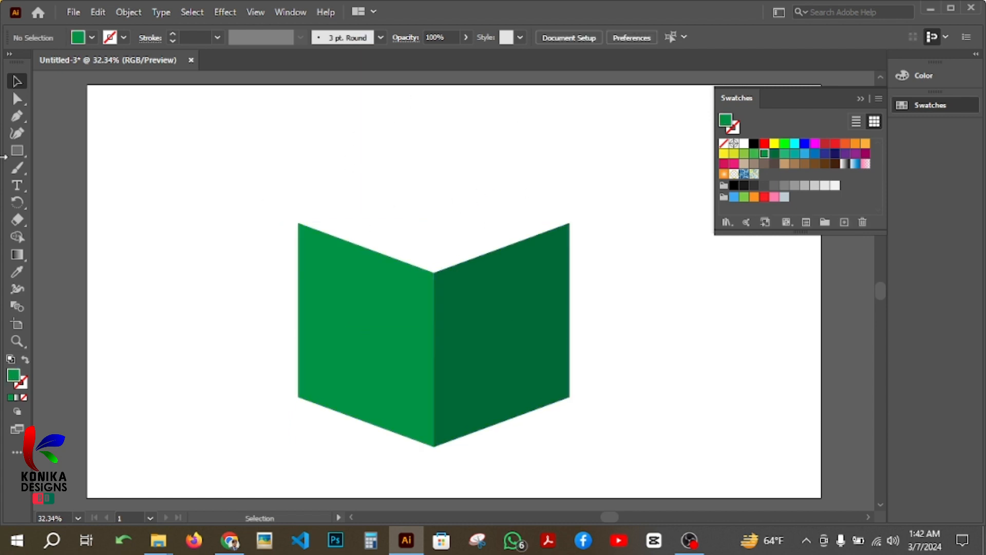
- Draw a smaller green square above the two joined faces and move it up, clear of them
{"action": "left_click", "coordinate": [17, 151]}
{"action": "left_click_drag", "start_coordinate": [440, 173], "coordinate": [500, 112]}
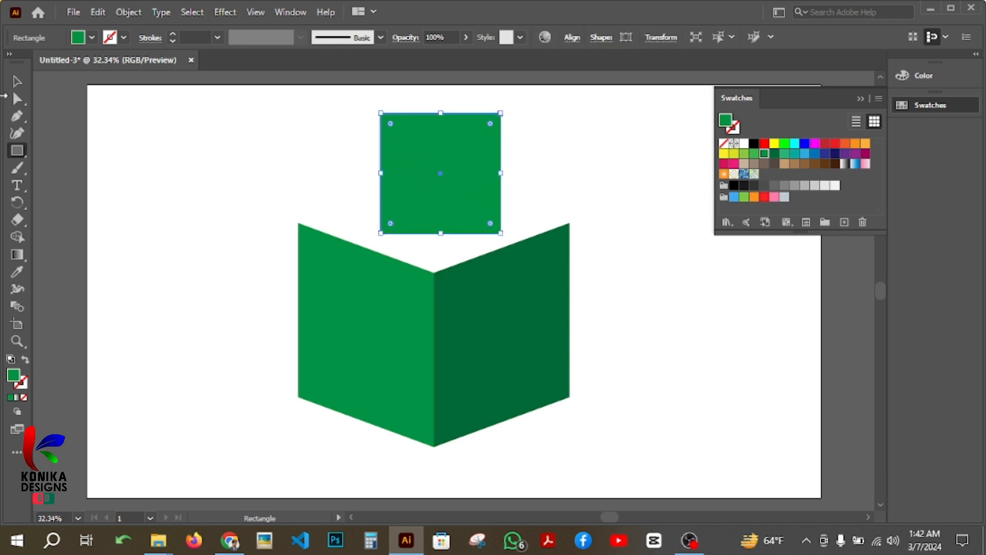
{"action": "key", "text": "v"}
{"action": "left_click_drag", "start_coordinate": [438, 178], "coordinate": [452, 151]}
- Move the upper square's two lower anchors onto the right face's outer top corner and the faces' shared top corner
{"action": "left_click", "coordinate": [18, 99]}
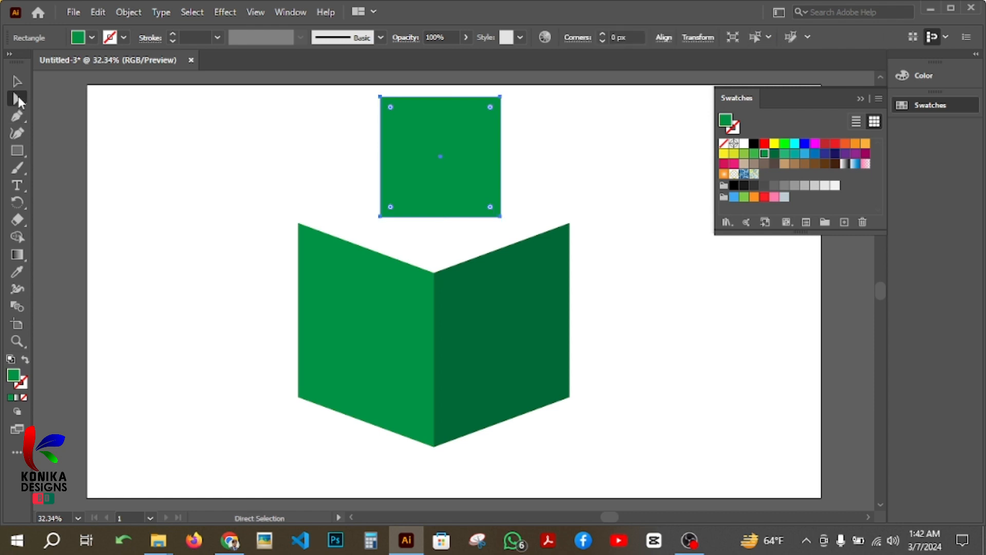
{"action": "left_click", "coordinate": [501, 217]}
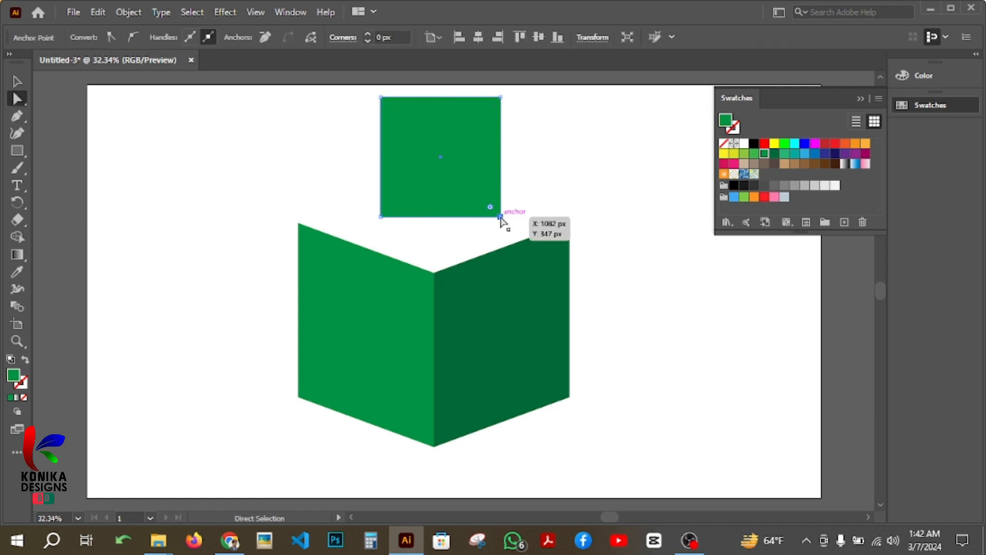
{"action": "left_click_drag", "start_coordinate": [501, 218], "coordinate": [568, 226]}
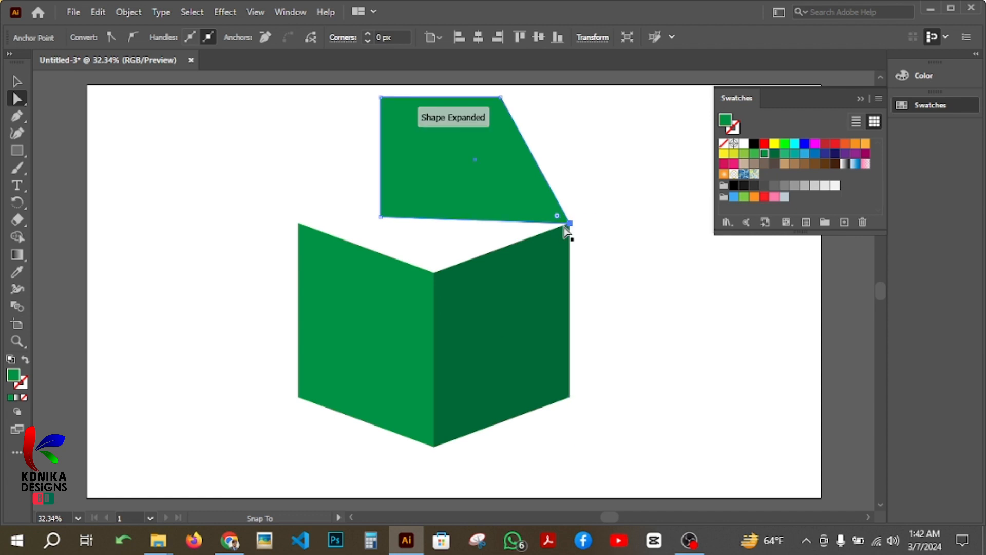
{"action": "left_click", "coordinate": [380, 217]}
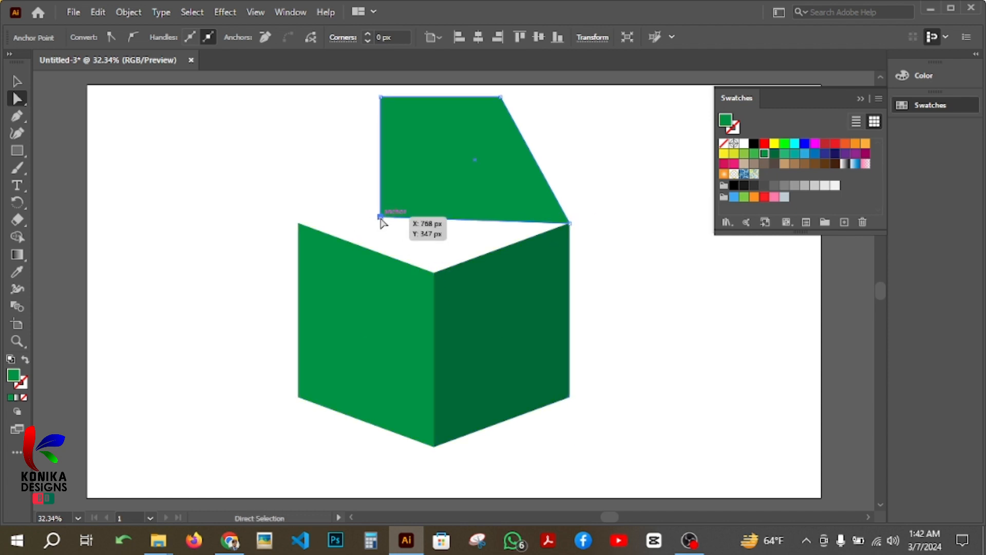
{"action": "left_click_drag", "start_coordinate": [380, 217], "coordinate": [434, 275]}
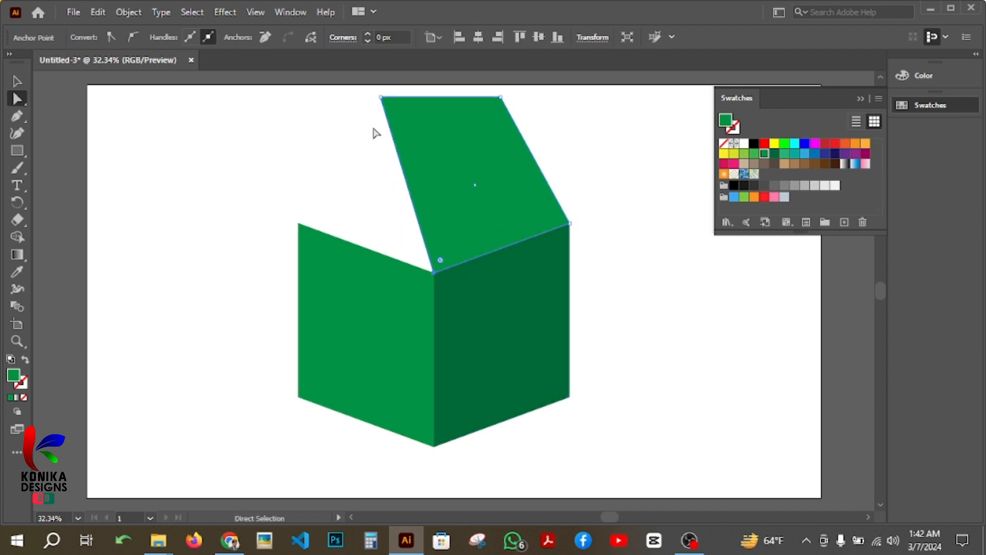
- Move the square's two upper anchors onto the left face's outer top corner and a centred back corner, forming the cube's top
{"action": "left_click", "coordinate": [381, 97]}
{"action": "left_click_drag", "start_coordinate": [381, 98], "coordinate": [298, 224]}
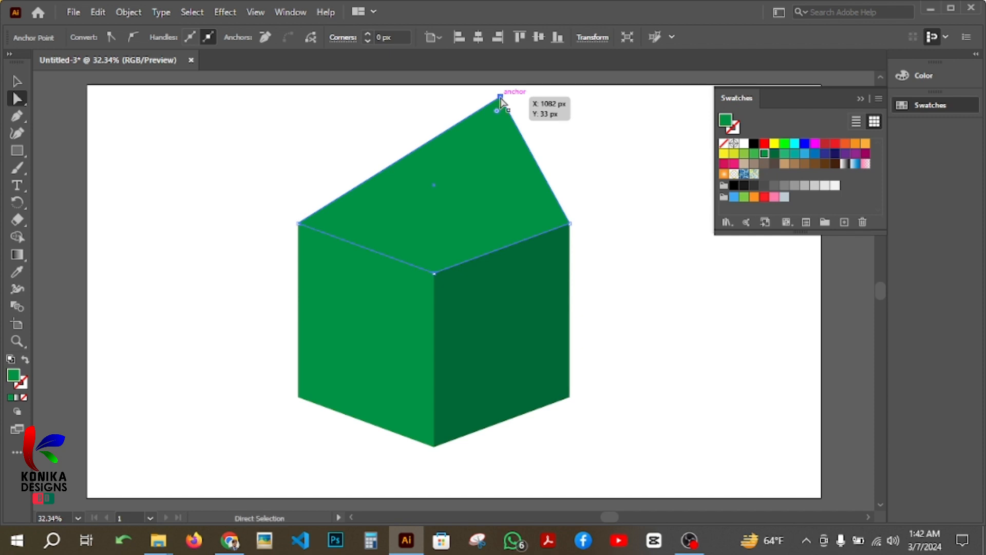
{"action": "left_click_drag", "start_coordinate": [502, 99], "coordinate": [433, 183]}
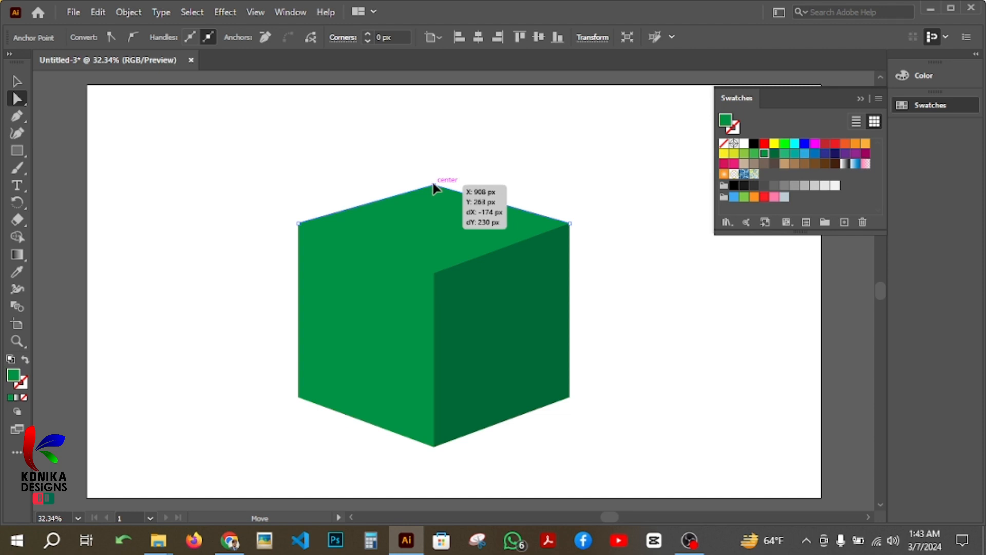
{"action": "left_click_drag", "start_coordinate": [433, 183], "coordinate": [433, 183]}
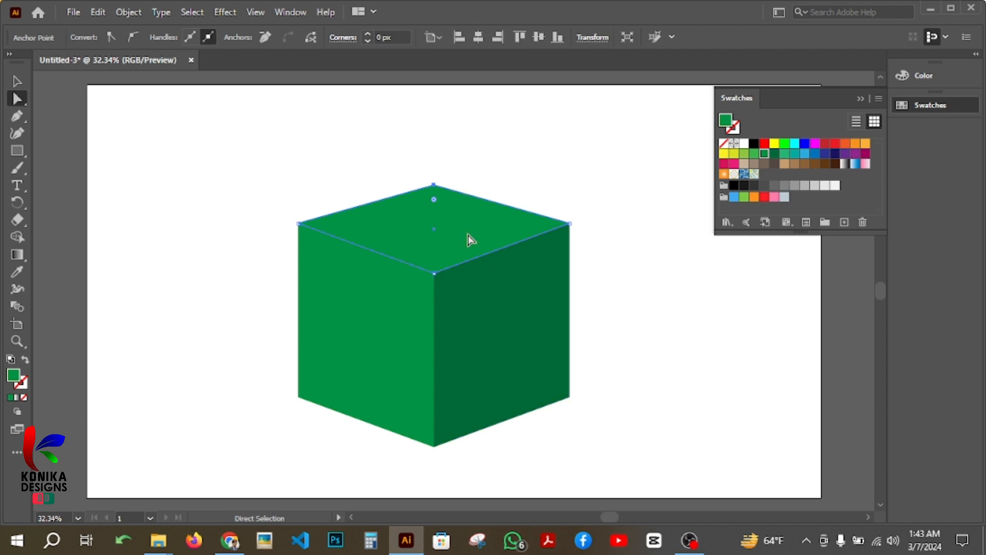
- Fill the top face with a lighter green than the left face and deselect it
{"action": "left_click", "coordinate": [15, 83]}
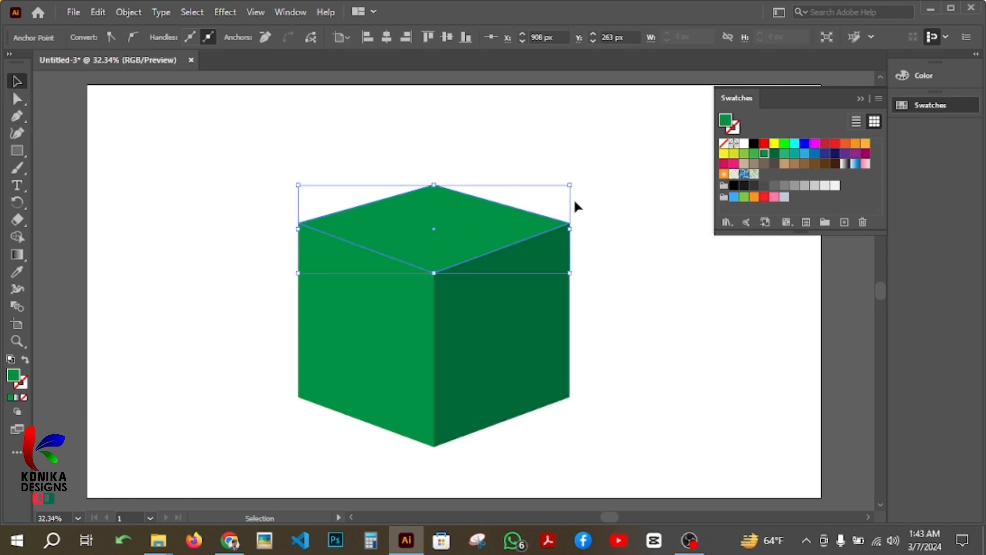
{"action": "left_click", "coordinate": [753, 155]}
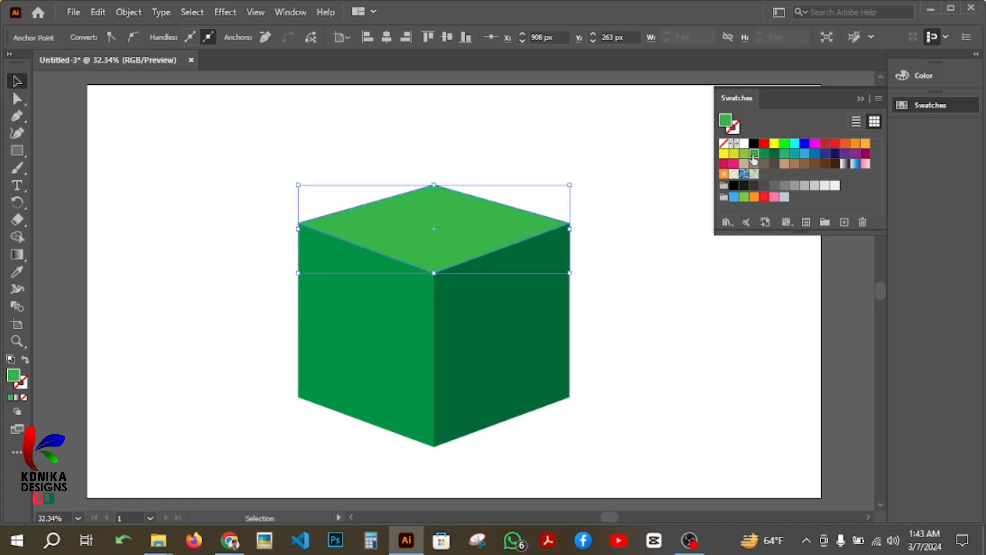
{"action": "left_click", "coordinate": [610, 366]}
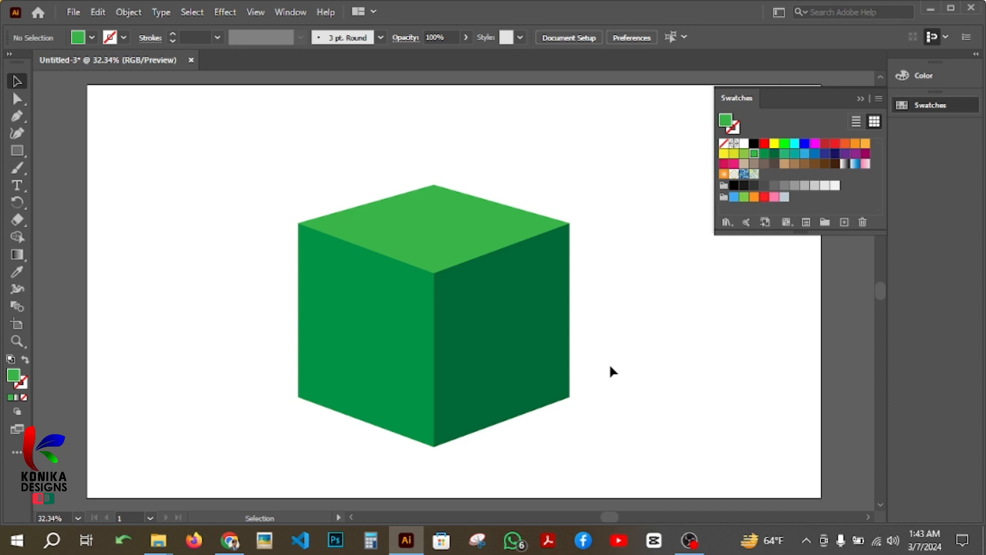
- Move the right, left and top faces away from the cube one at a time, undoing each move
{"action": "left_click_drag", "start_coordinate": [529, 348], "coordinate": [649, 381]}
{"action": "key", "text": "ctrl+z"}
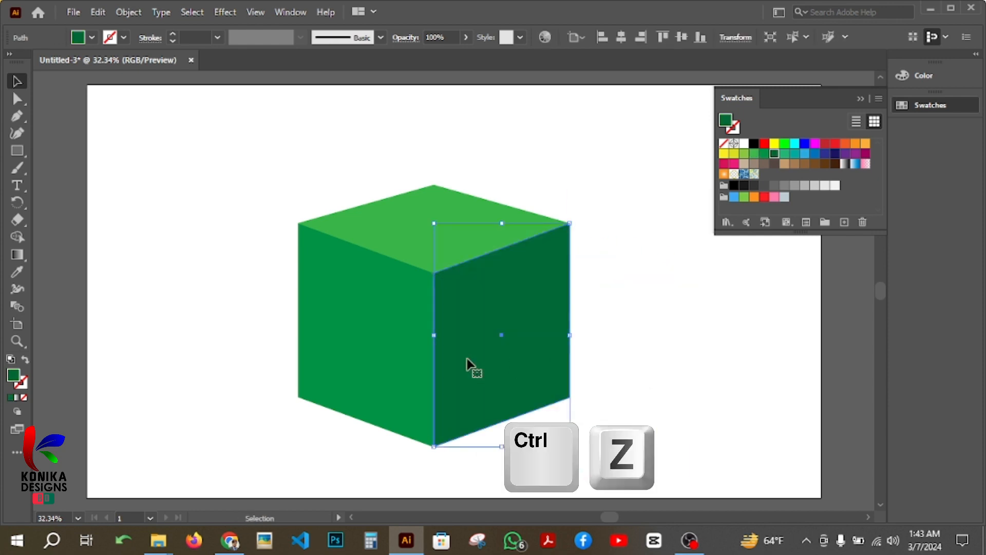
{"action": "left_click_drag", "start_coordinate": [380, 331], "coordinate": [280, 382]}
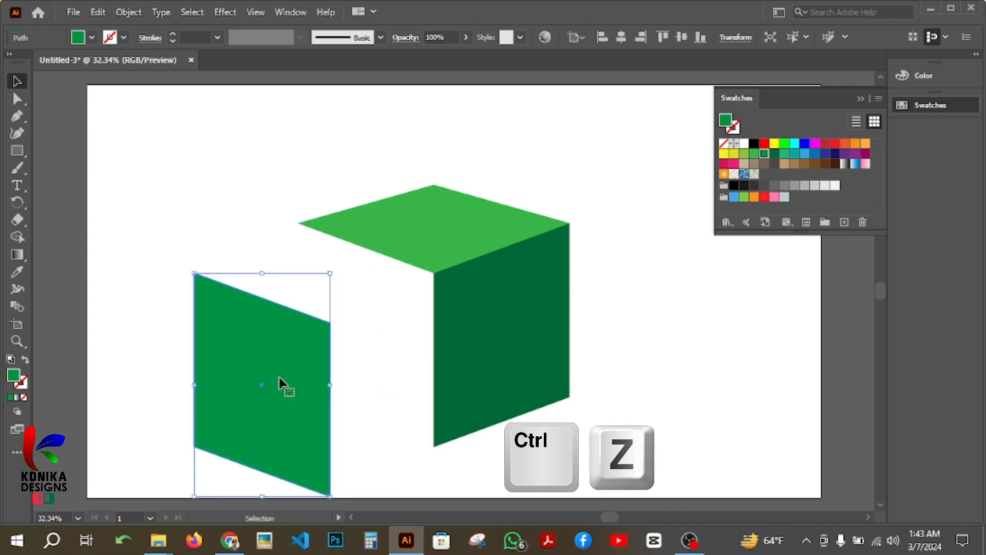
{"action": "key", "text": "ctrl+z"}
{"action": "left_click_drag", "start_coordinate": [458, 223], "coordinate": [466, 165]}
{"action": "key", "text": "ctrl+z"}
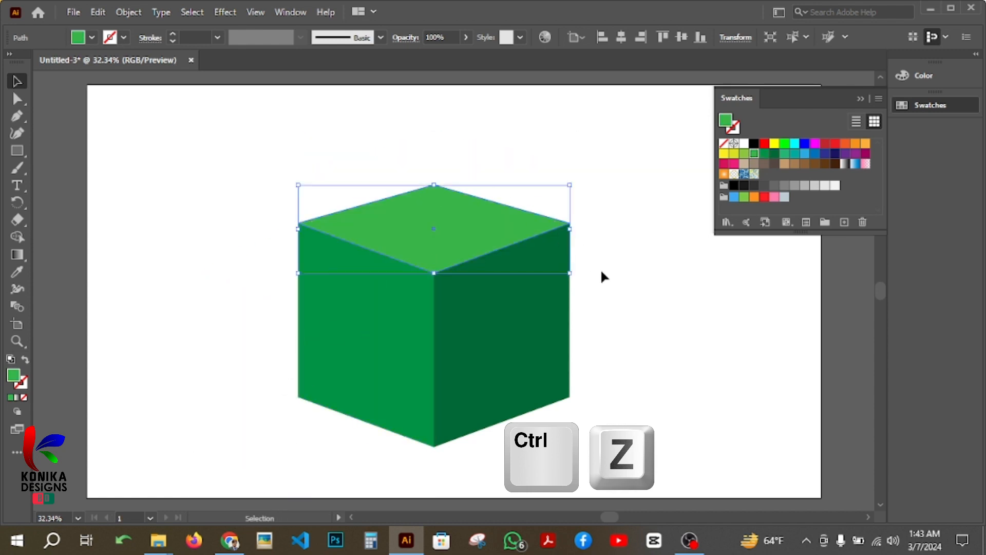
- Select the right, left and top faces of the cube and group them
{"action": "left_click", "coordinate": [506, 337]}
{"action": "left_click", "coordinate": [370, 336], "text": "shift"}
{"action": "left_click", "coordinate": [427, 226], "text": "shift"}
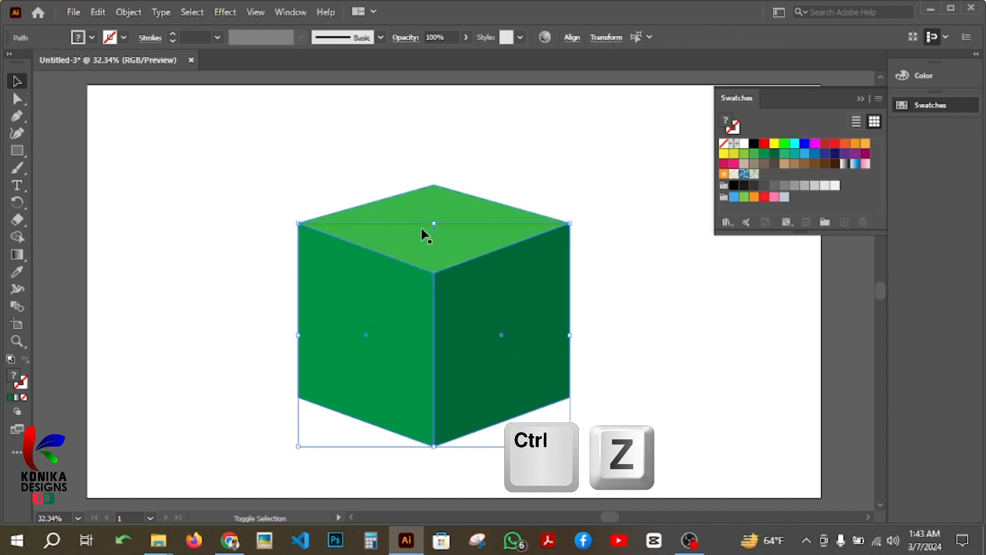
{"action": "left_click", "coordinate": [435, 205], "text": "shift"}
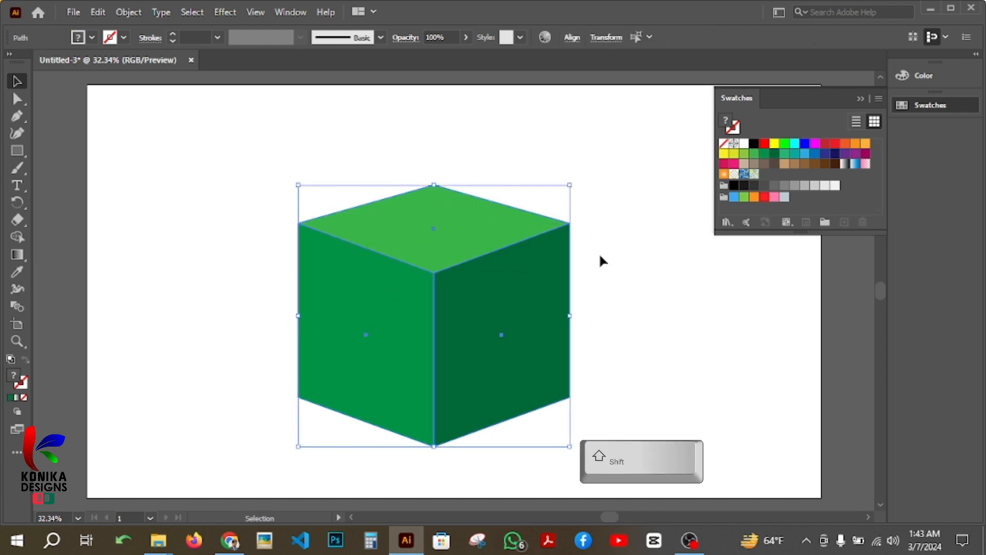
{"action": "right_click", "coordinate": [486, 324]}
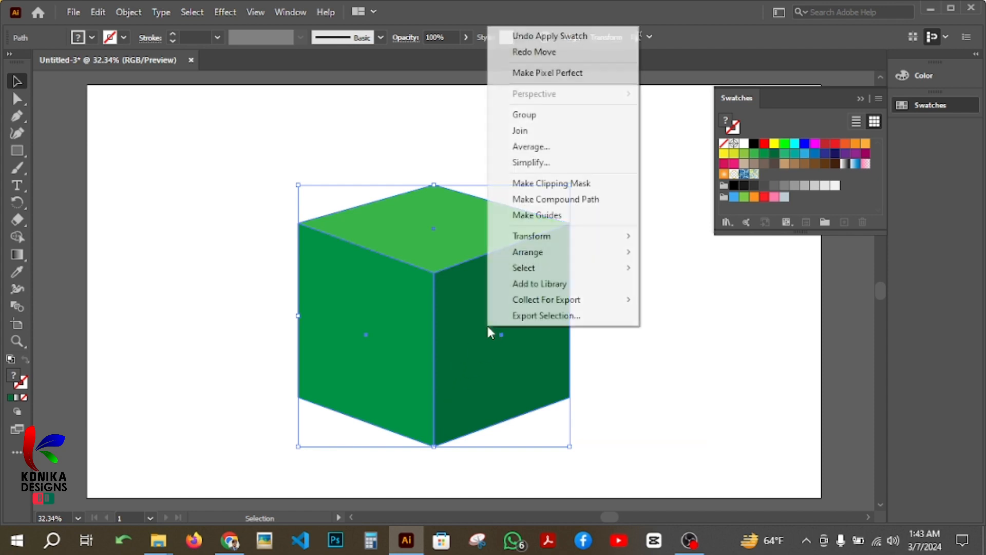
{"action": "left_click", "coordinate": [574, 118]}
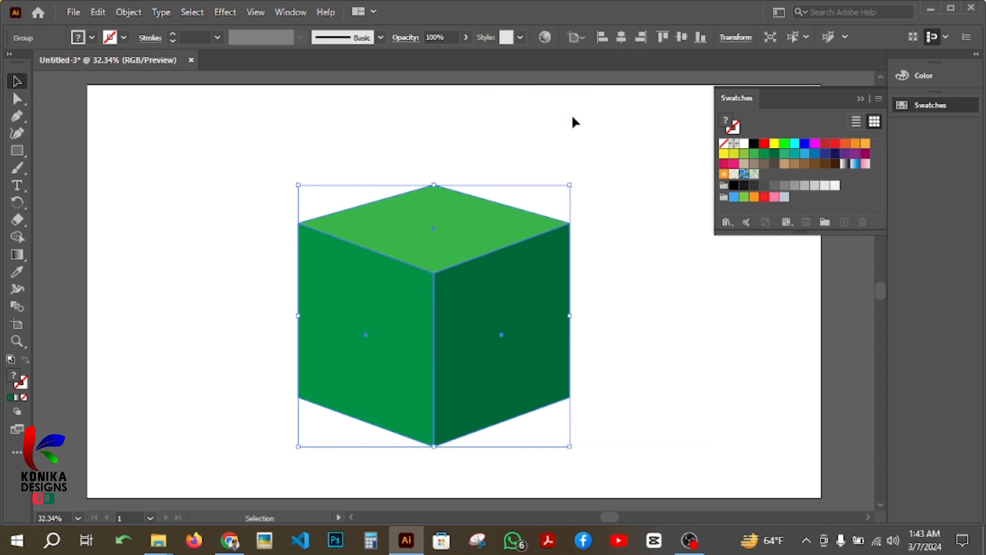
- Ungroup the cube's faces, regroup them and clear the selection
{"action": "right_click", "coordinate": [461, 344]}
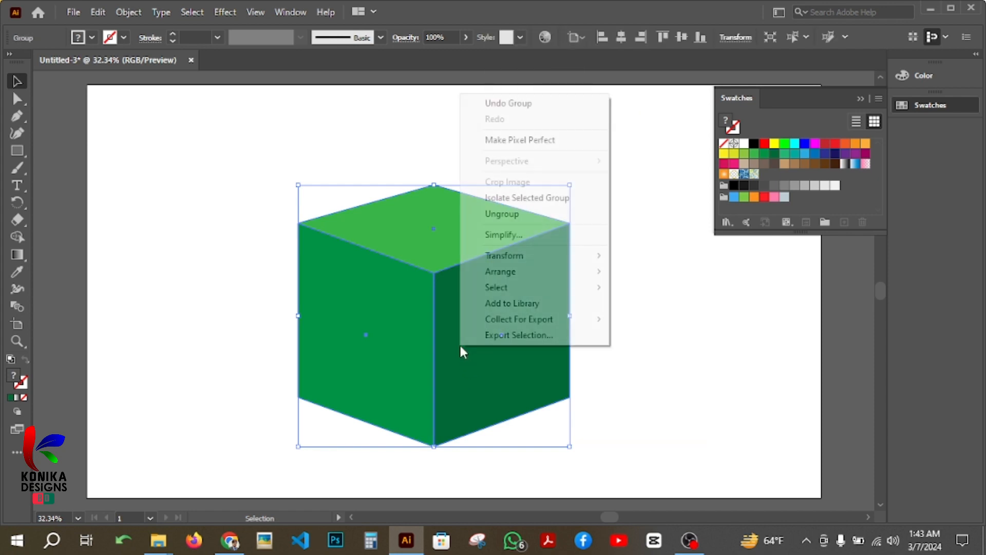
{"action": "left_click", "coordinate": [553, 215]}
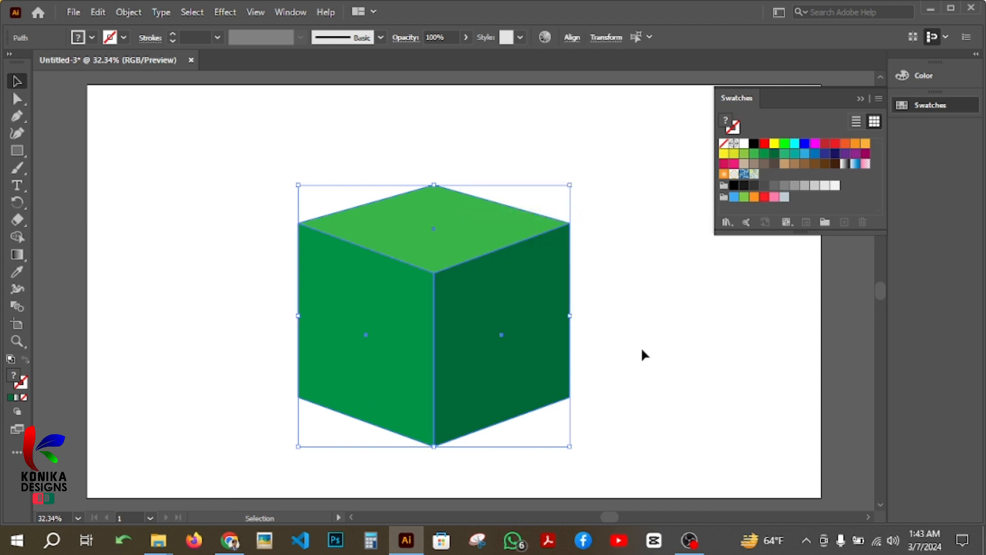
{"action": "key", "text": "ctrl+g"}
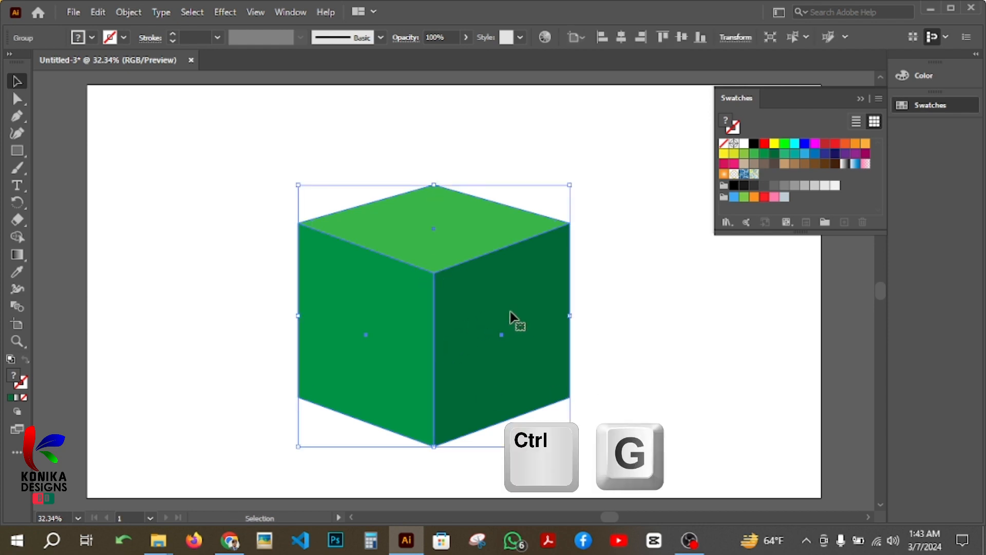
{"action": "left_click", "coordinate": [649, 333]}
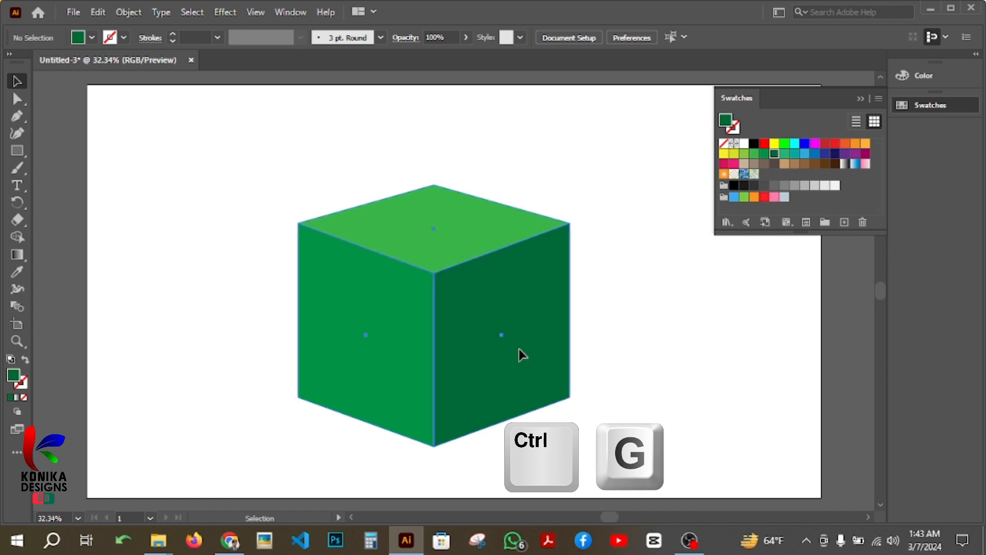
- Move the grouped cube slightly left and up on the artboard
{"action": "left_click_drag", "start_coordinate": [522, 353], "coordinate": [470, 340]}
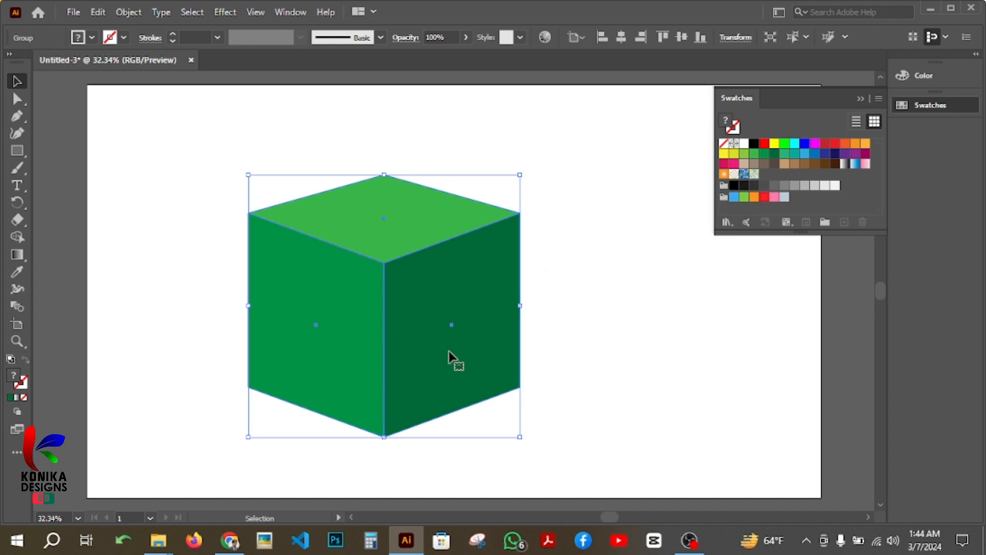
{"action": "mouse_move", "coordinate": [450, 349]}
{"action": "left_mouse_down"}
{"action": "mouse_move", "coordinate": [421, 353]}
{"action": "mouse_move", "coordinate": [468, 354]}
{"action": "left_mouse_up"}
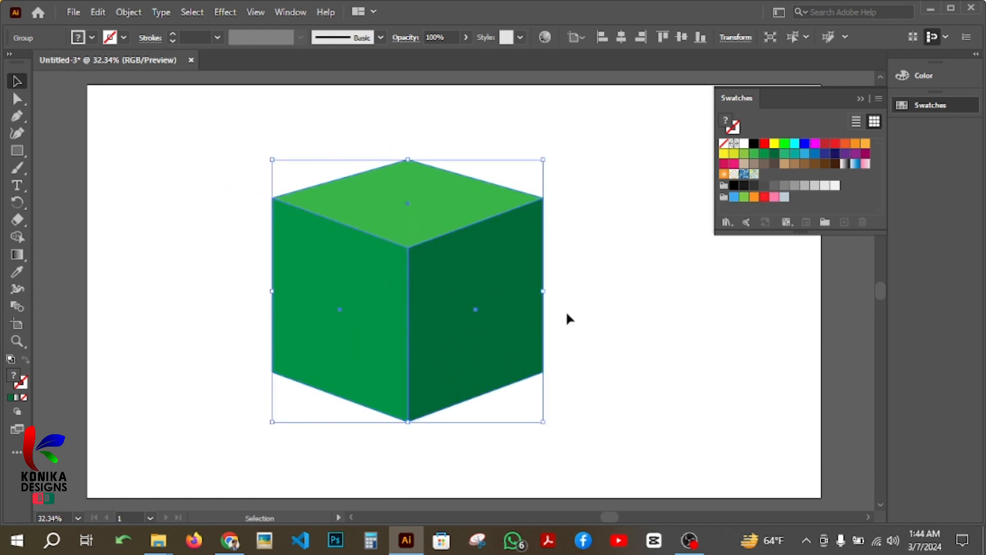
- Ungroup the cube, move its right and left faces apart, and undo both moves
{"action": "key", "text": "ctrl+shift+g"}
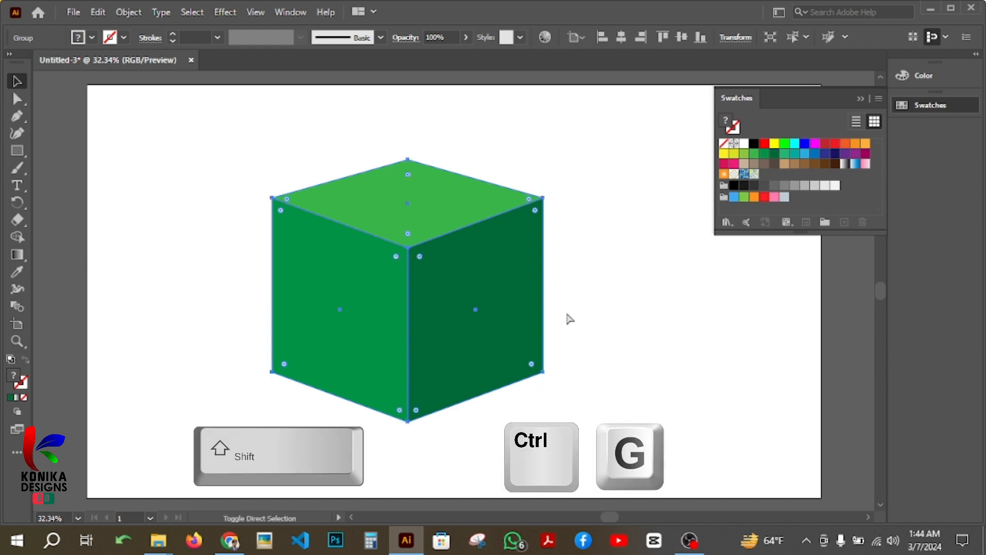
{"action": "left_click", "coordinate": [568, 319]}
{"action": "left_click_drag", "start_coordinate": [488, 339], "coordinate": [559, 383]}
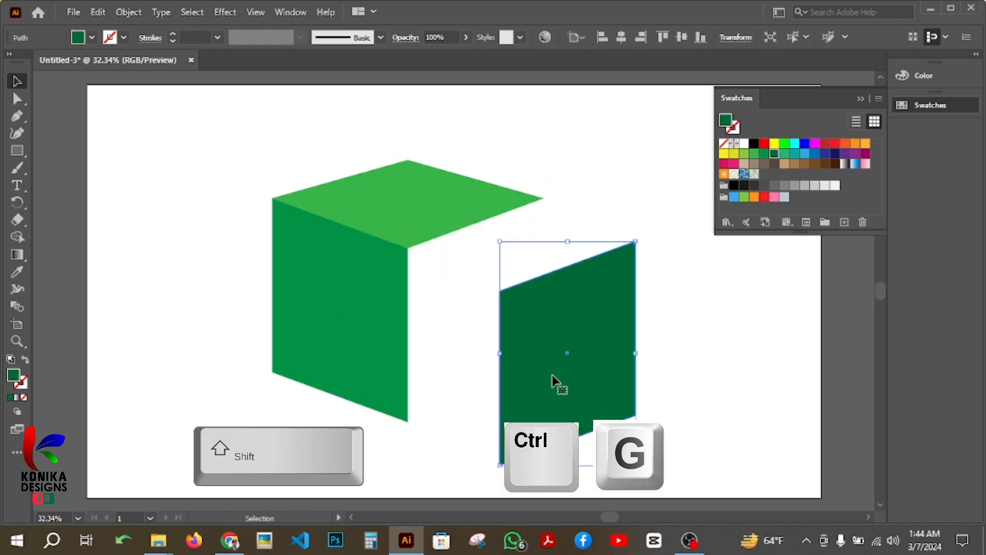
{"action": "left_click_drag", "start_coordinate": [331, 324], "coordinate": [222, 381]}
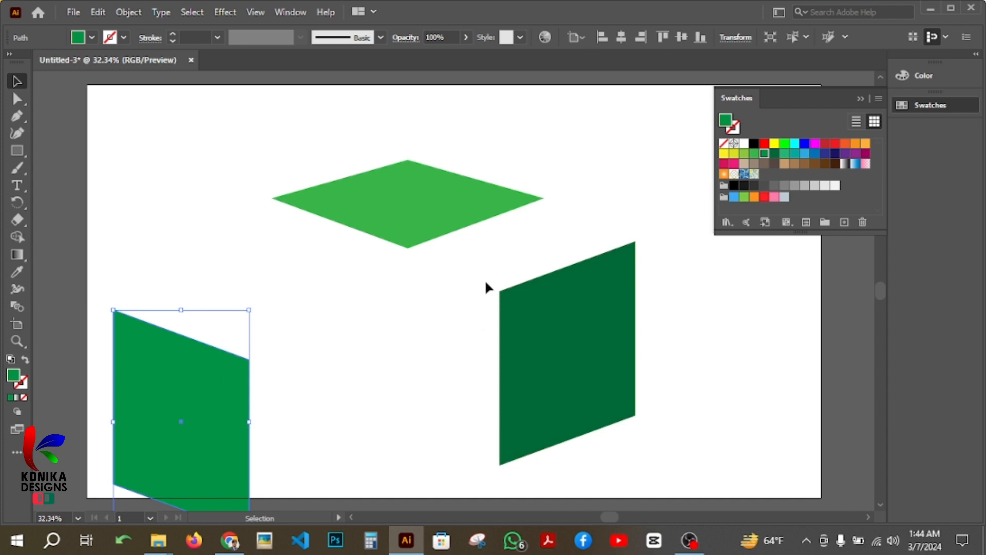
{"action": "key", "text": "ctrl+z"}
{"action": "key", "text": "ctrl+z"}
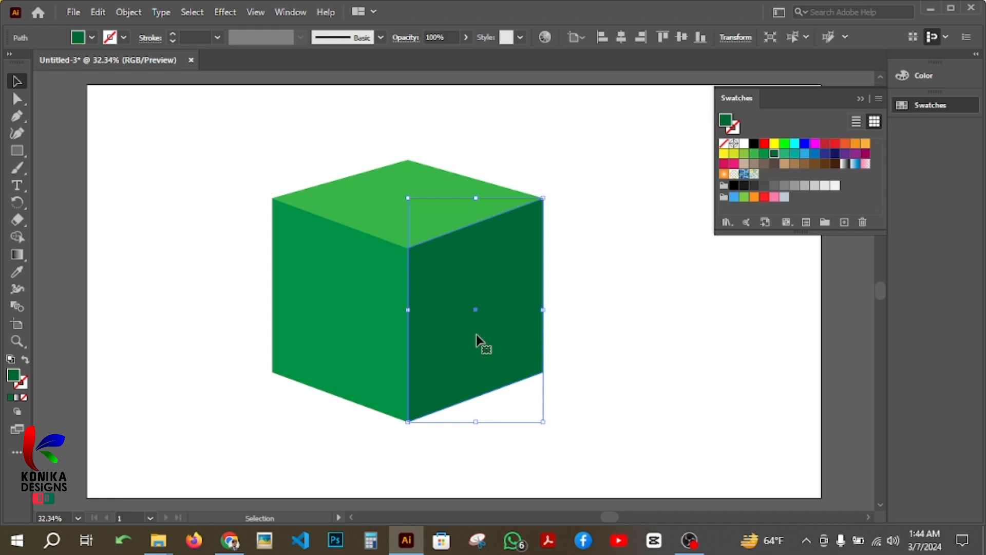
- Select the cube's three faces one after another, and clear the selection
{"action": "left_click", "coordinate": [572, 306]}
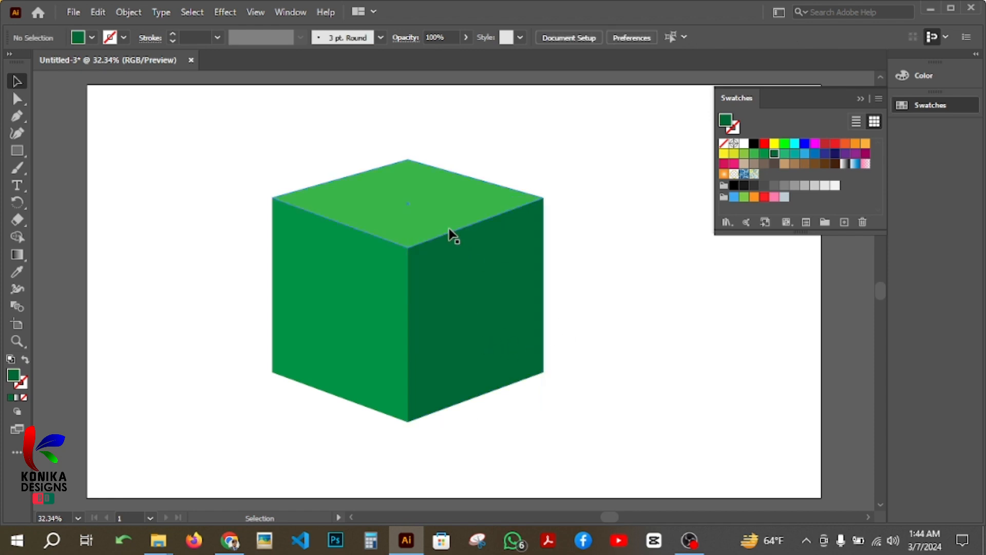
{"action": "left_click", "coordinate": [368, 220]}
{"action": "left_click", "coordinate": [404, 272]}
{"action": "left_click", "coordinate": [491, 322]}
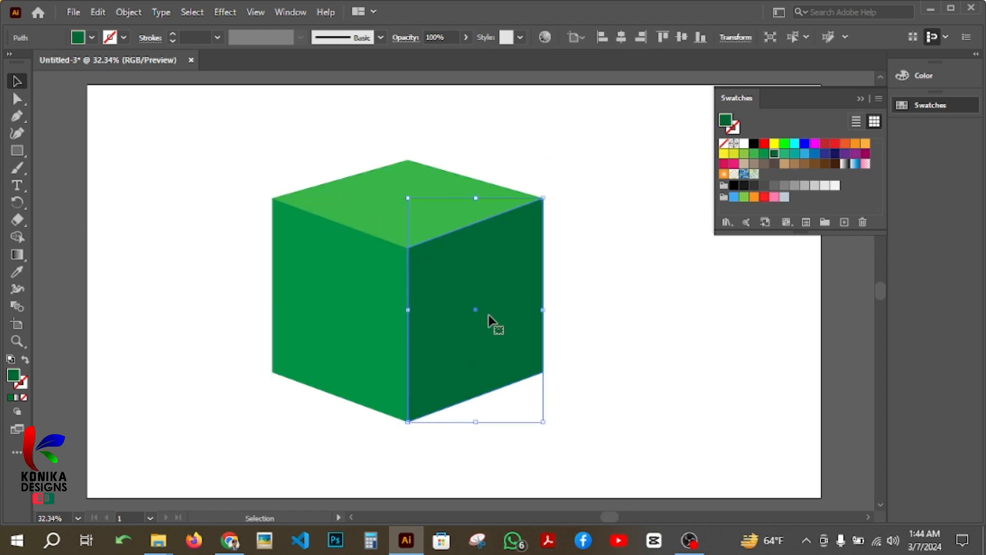
{"action": "left_click", "coordinate": [391, 220], "text": "shift"}
{"action": "left_click", "coordinate": [363, 293], "text": "shift"}
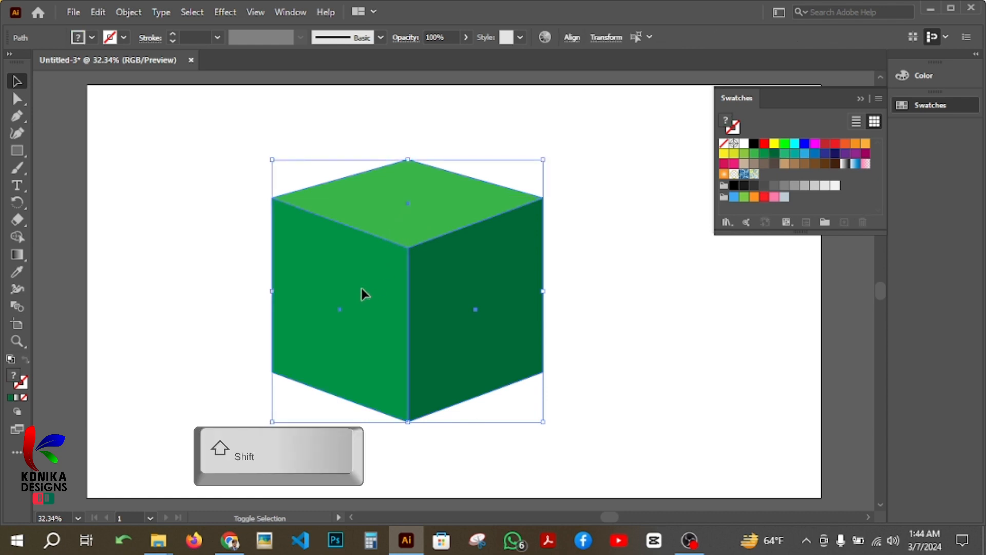
{"action": "left_click", "coordinate": [629, 321]}
- Select all three cube faces with one selection area and group them again
{"action": "left_click_drag", "start_coordinate": [710, 348], "coordinate": [215, 132]}
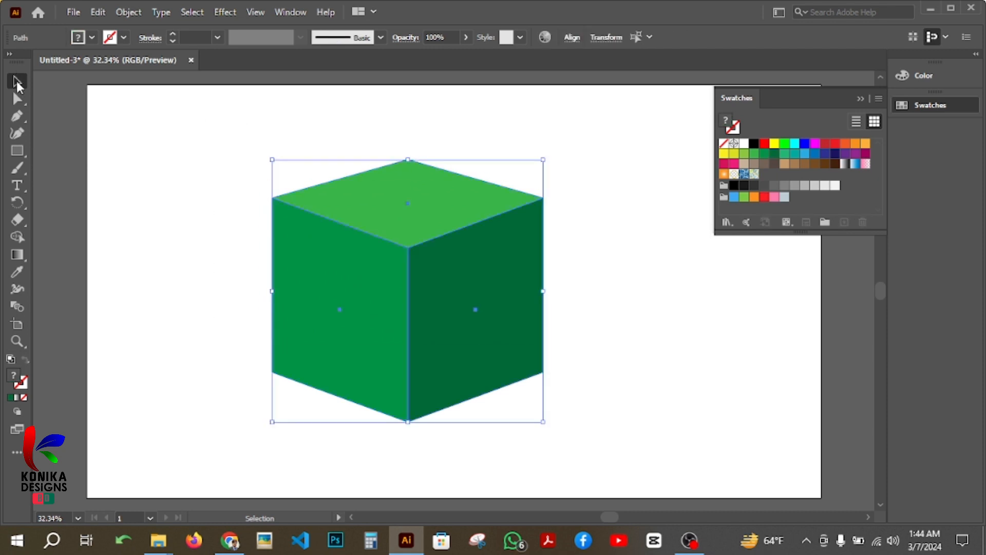
{"action": "key", "text": "ctrl+g"}
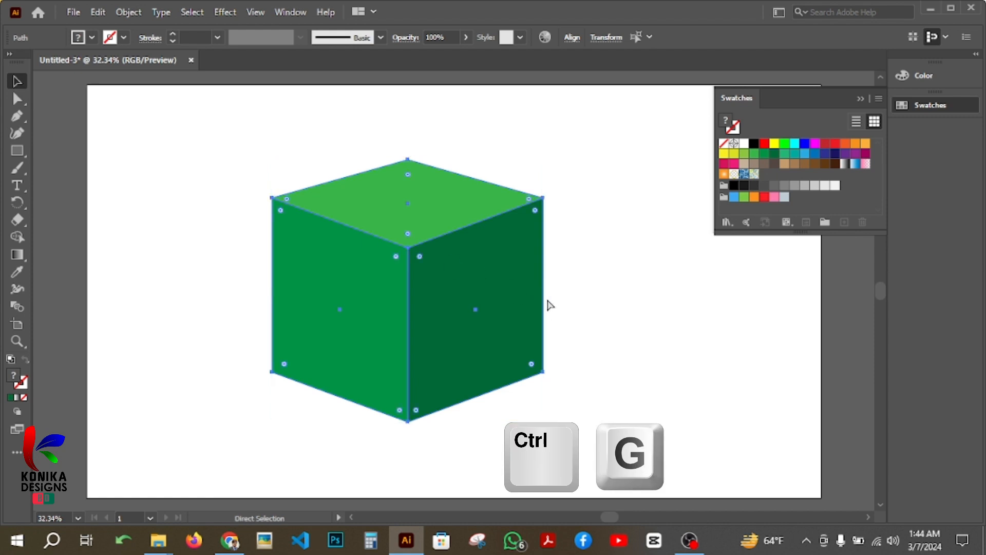
{"action": "key", "text": "ctrl+g"}
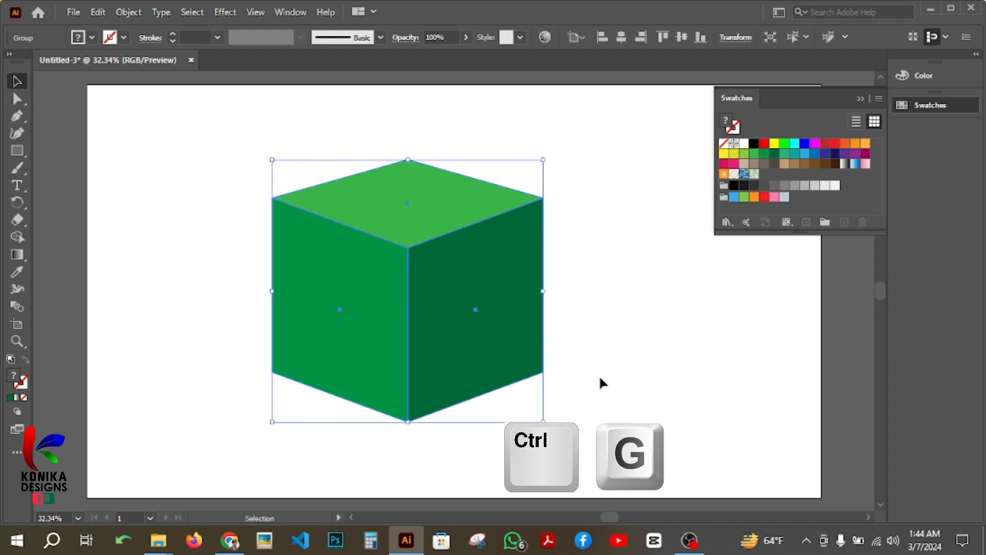
- Move the grouped cube right toward the centre of the artboard and minimize the Illustrator window
{"action": "left_click_drag", "start_coordinate": [471, 332], "coordinate": [513, 332]}
{"action": "left_click", "coordinate": [677, 370]}
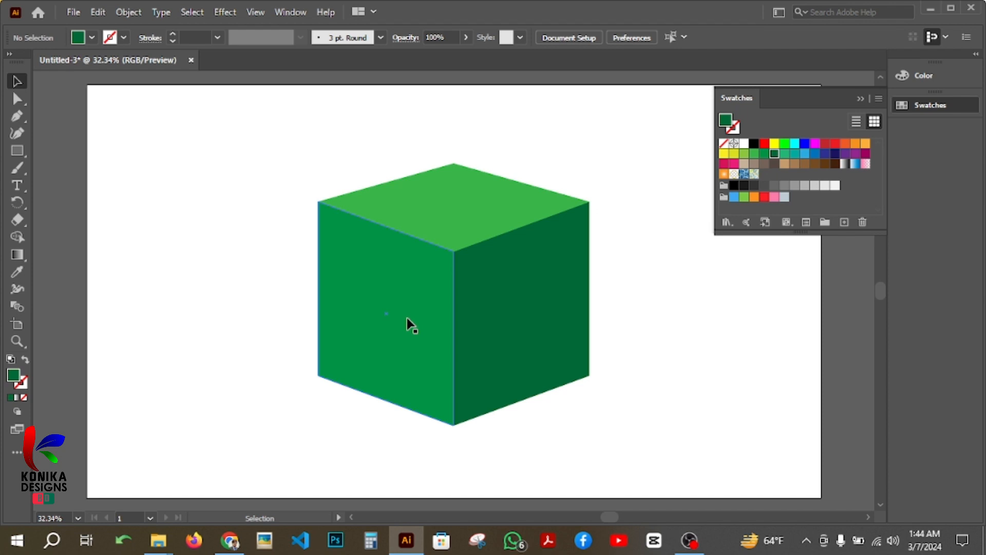
{"action": "mouse_move", "coordinate": [496, 306]}
{"action": "left_mouse_down"}
{"action": "mouse_move", "coordinate": [449, 310]}
{"action": "mouse_move", "coordinate": [501, 314]}
{"action": "left_mouse_up"}
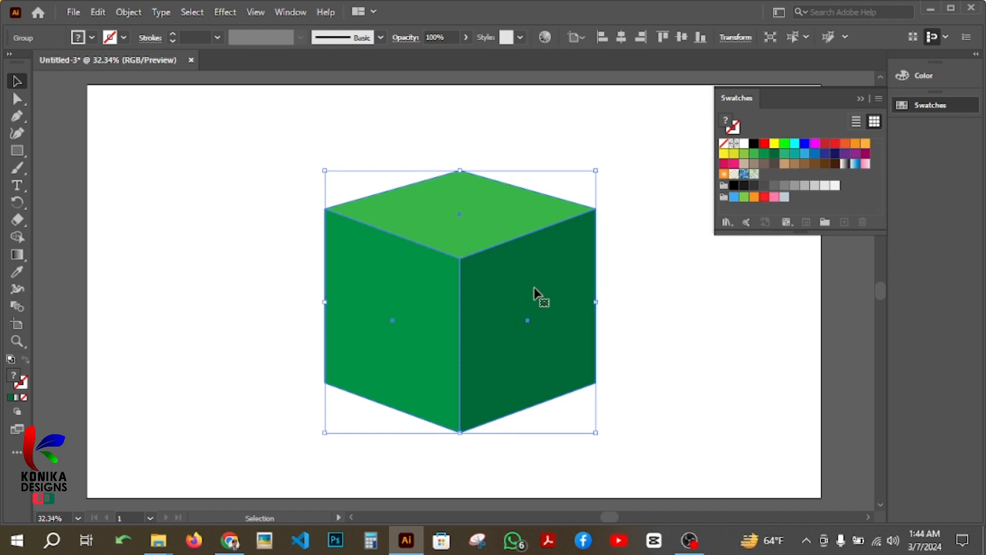
{"action": "left_click", "coordinate": [930, 8]}
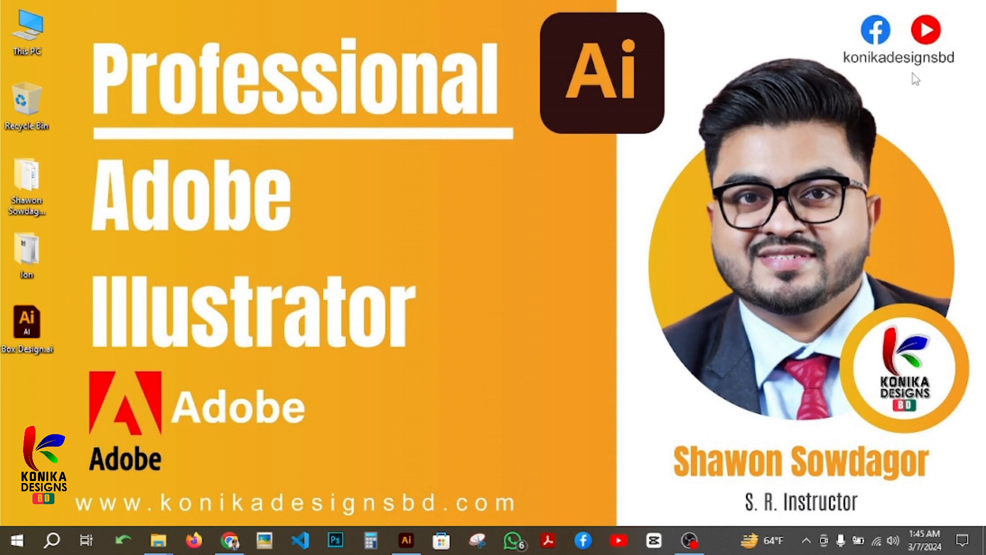